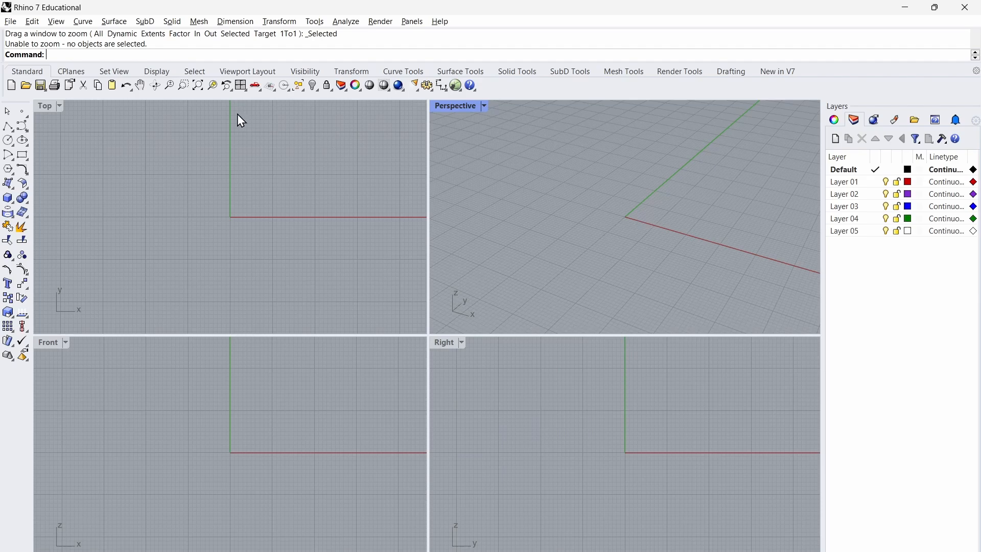
click(10, 21)
mouse_move(32, 26)
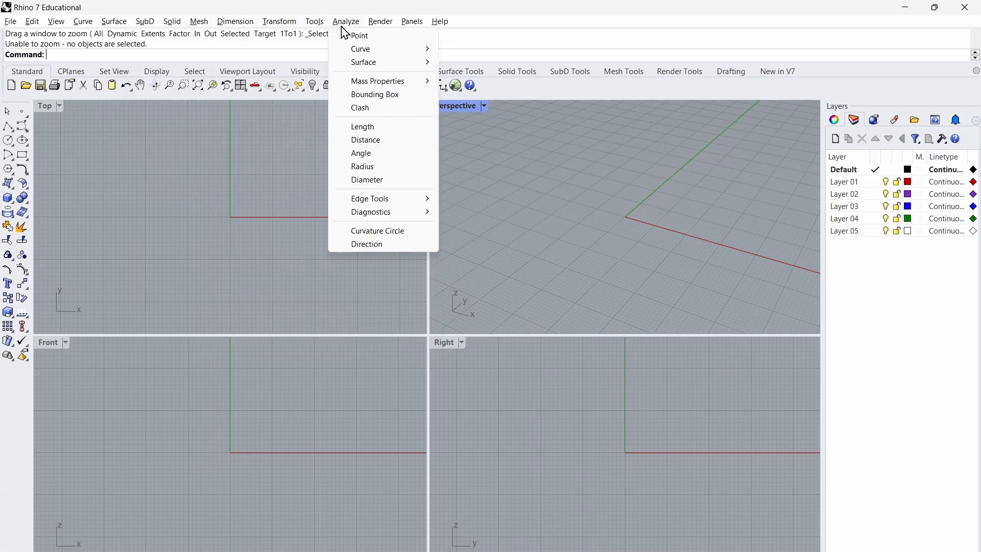
mouse_move(409, 29)
mouse_move(446, 28)
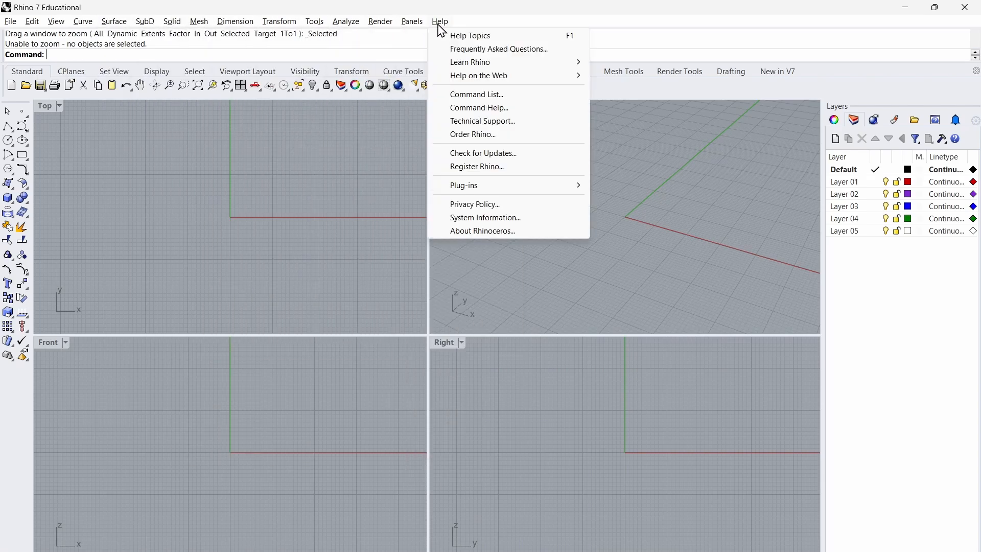
click(218, 67)
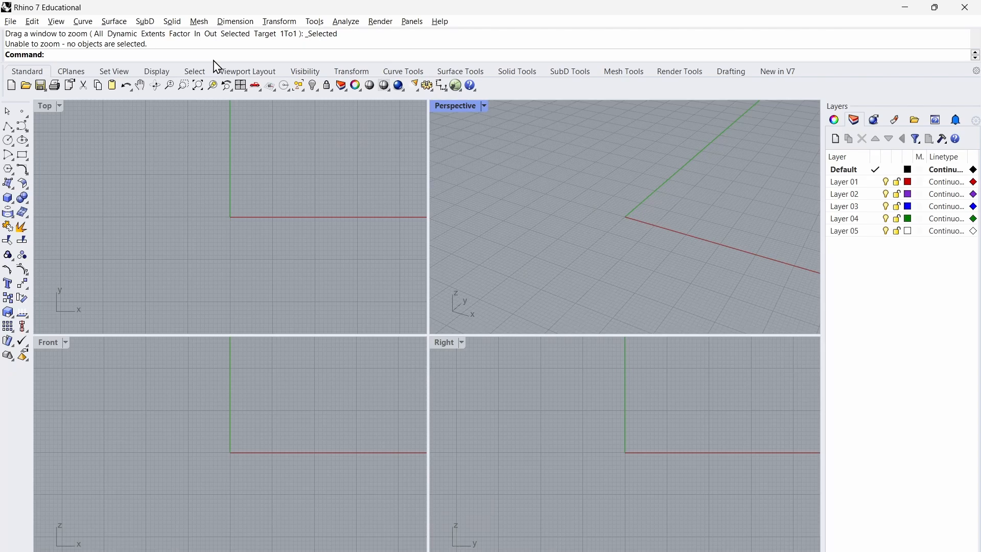
Step: Draw a trial box from a rectangular base in the Top viewport, and undo it
text(box)
key(Return)
click(189, 147)
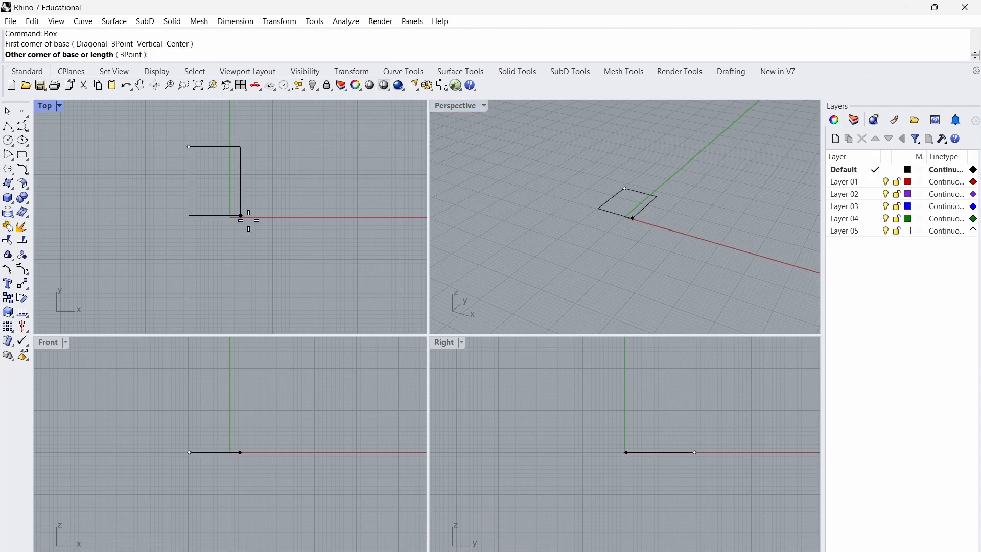
click(253, 214)
click(600, 200)
key(ctrl+z)
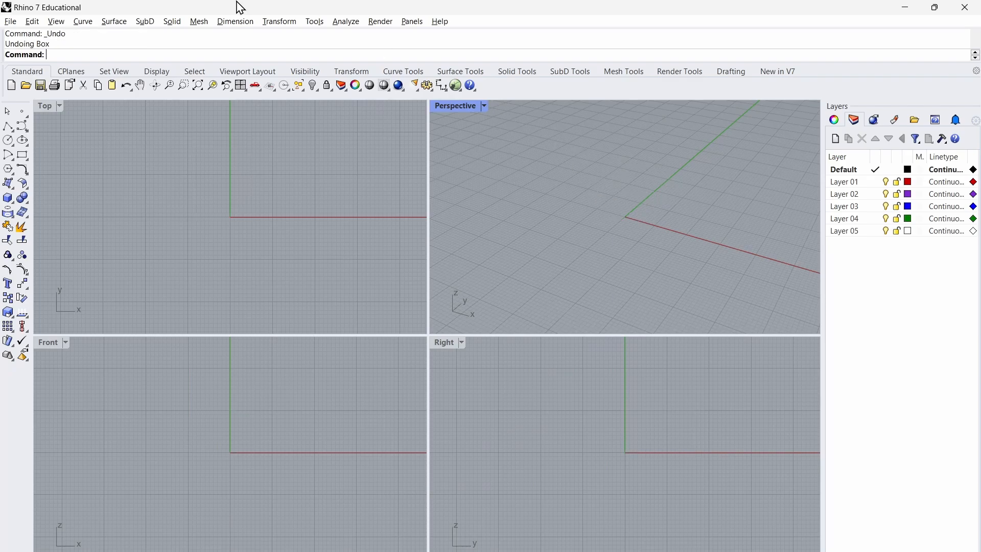
Step: Enlarge the command history area to read the earlier command lines, and shrink it back to a few lines
drag(157, 62, 171, 137)
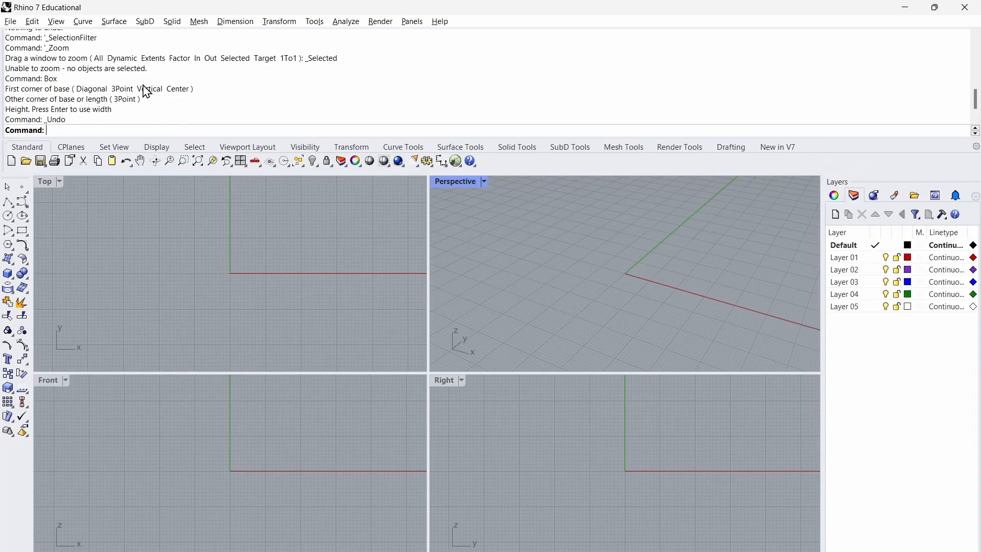
scroll(146, 91, down, 3)
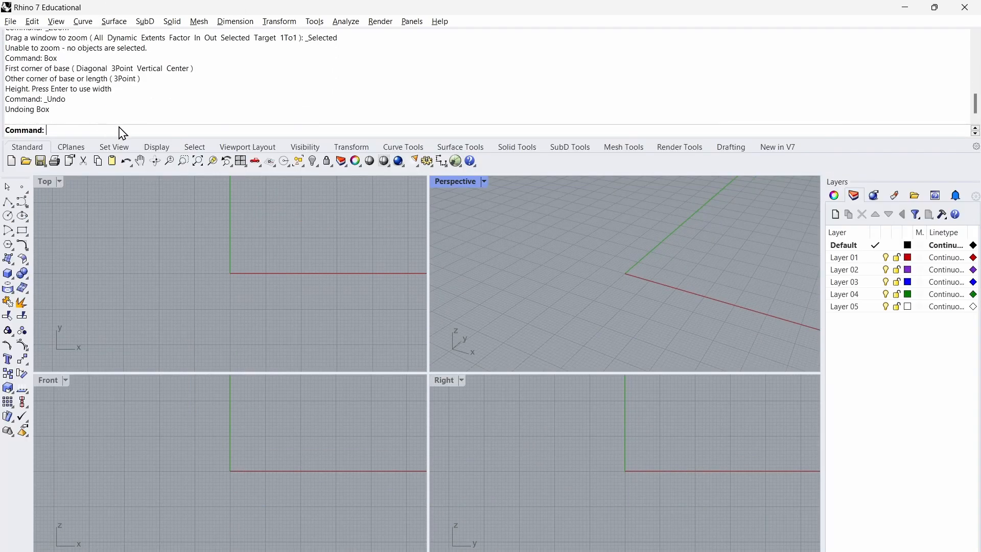
drag(125, 134, 164, 56)
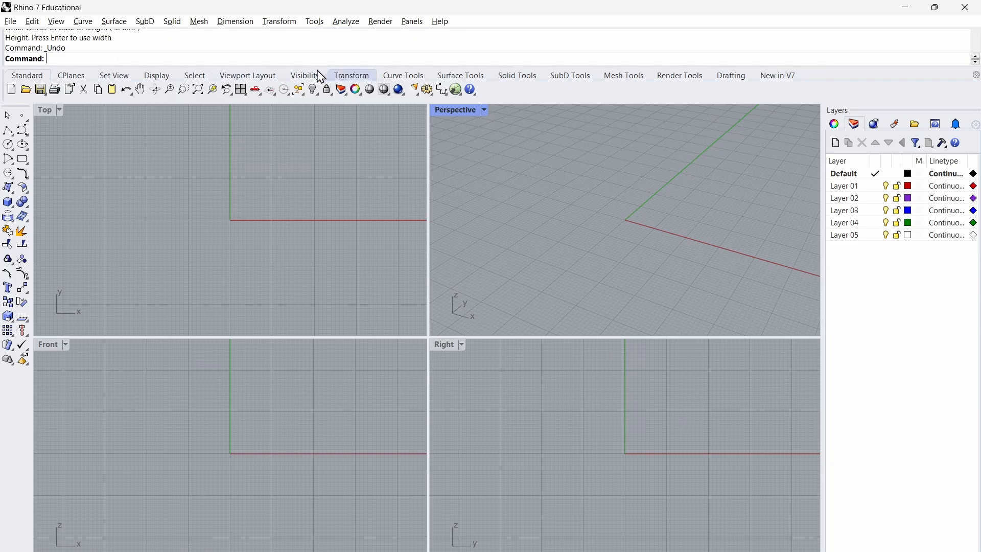
click(69, 76)
click(114, 77)
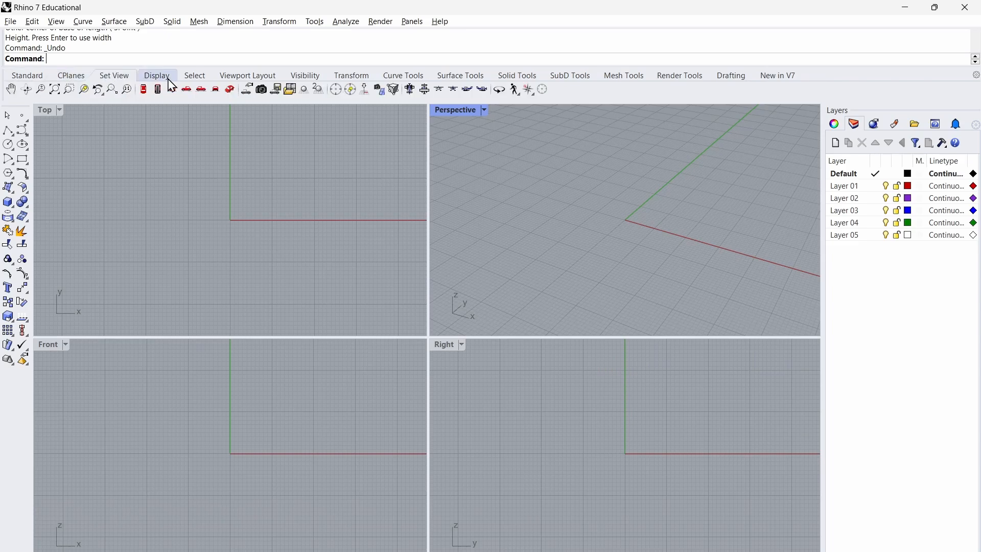
click(248, 75)
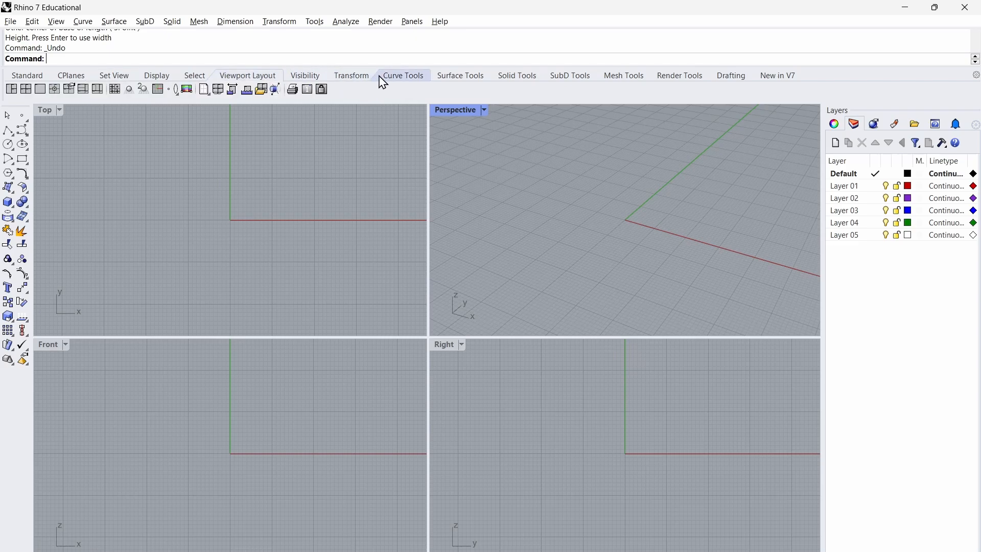
click(358, 77)
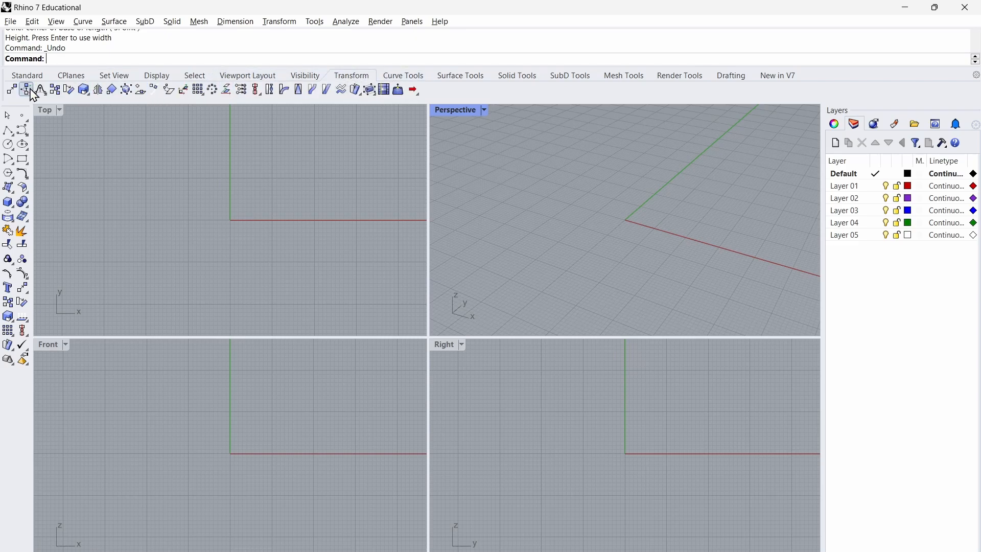
click(588, 79)
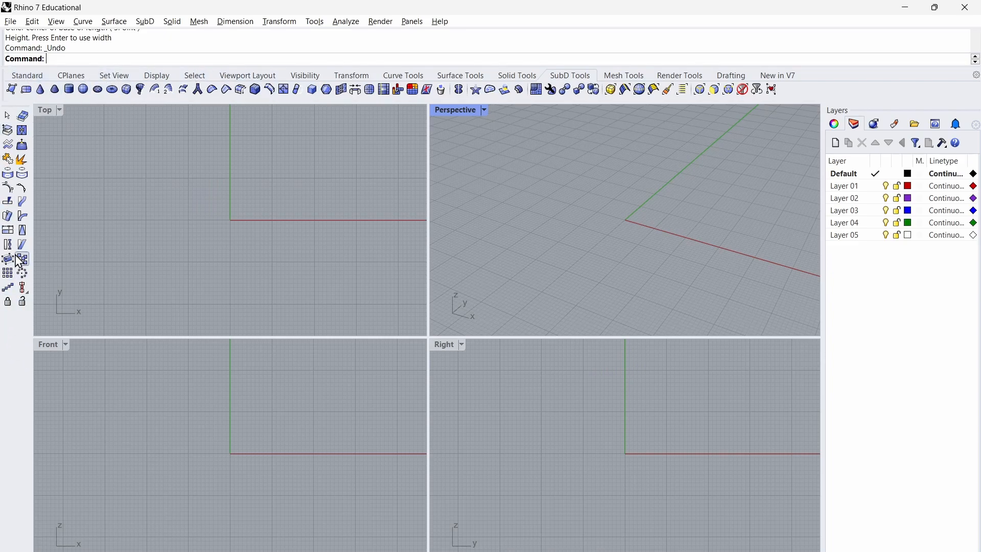
click(97, 77)
click(24, 76)
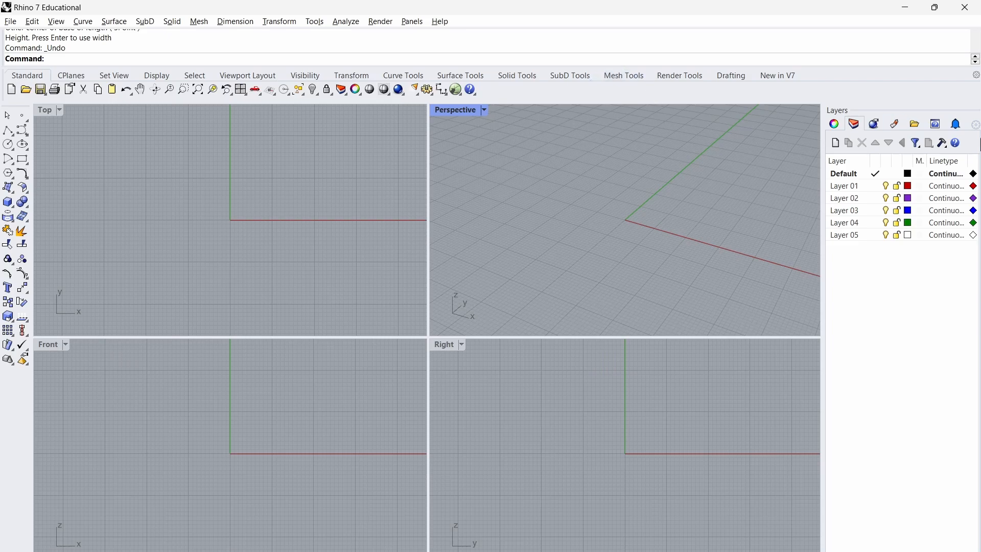
Step: Separate the Layers panel from the Properties group, dock it between the main tools and the viewports, and narrow it
click(834, 125)
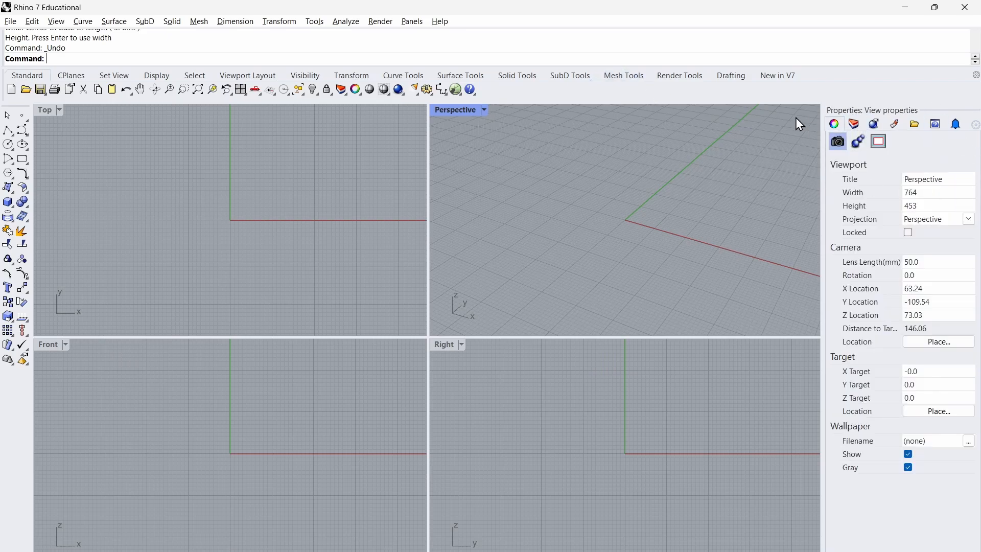
drag(854, 124, 113, 268)
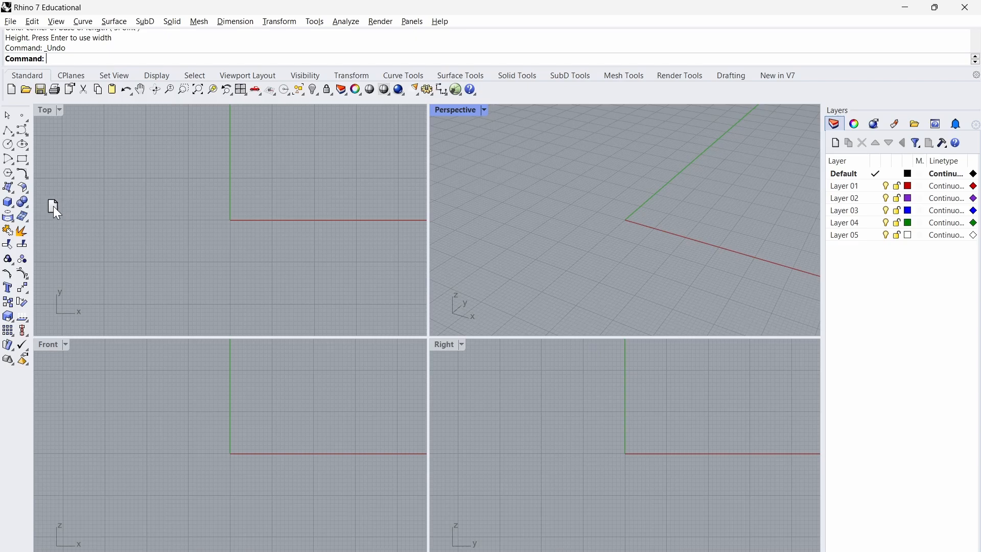
drag(53, 206, 37, 180)
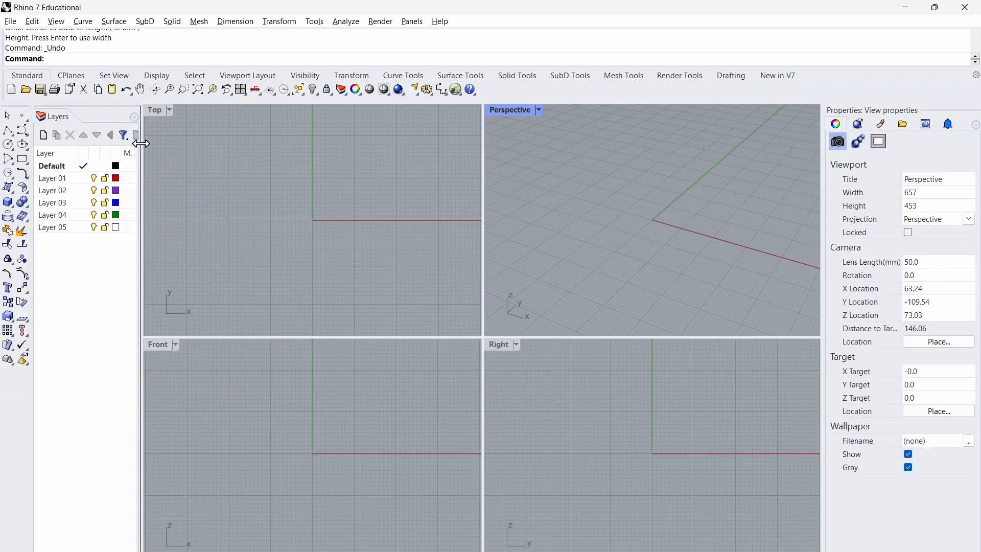
drag(140, 154, 123, 154)
click(371, 166)
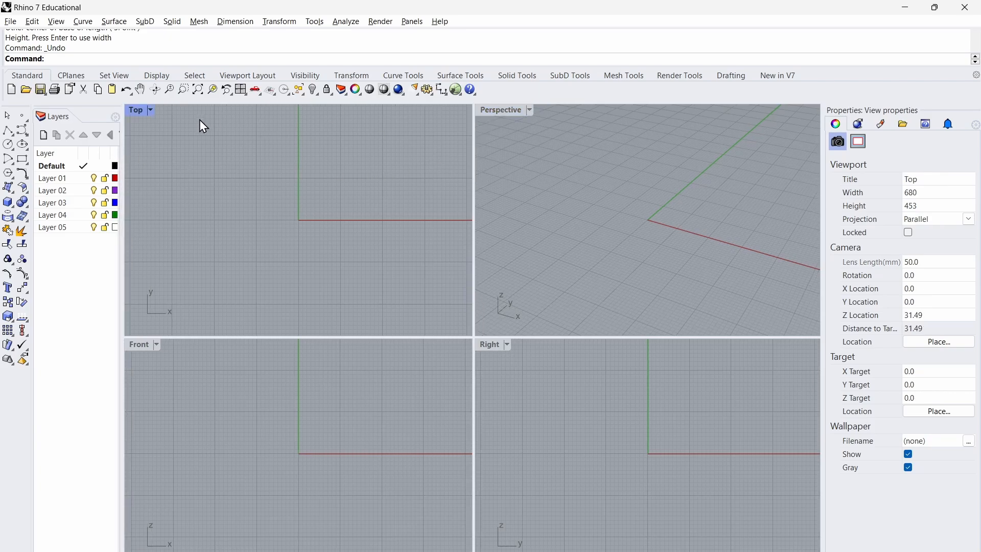
click(603, 180)
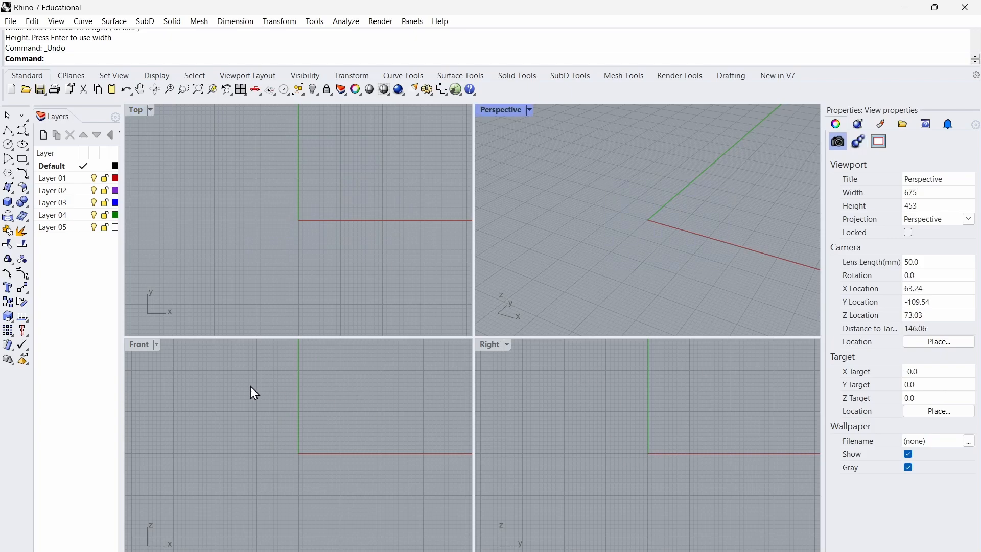
drag(251, 387, 395, 494)
click(502, 116)
Step: Draw a box with its rectangular base around the origin in the Top viewport, picking its height in the Perspective viewport
click(8, 202)
click(258, 168)
click(354, 242)
click(663, 148)
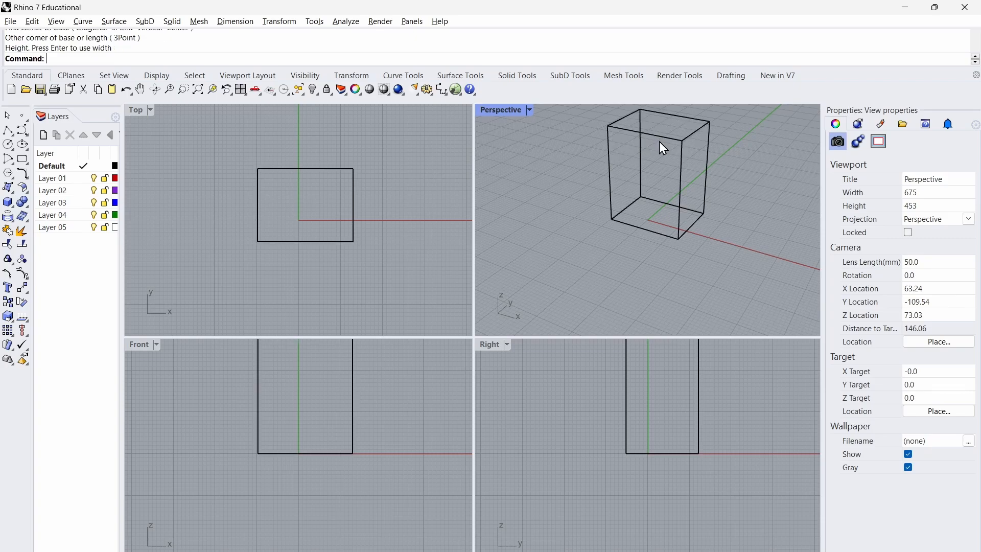
Step: Set the Top, Front and Right viewports to the Shaded display mode
click(154, 111)
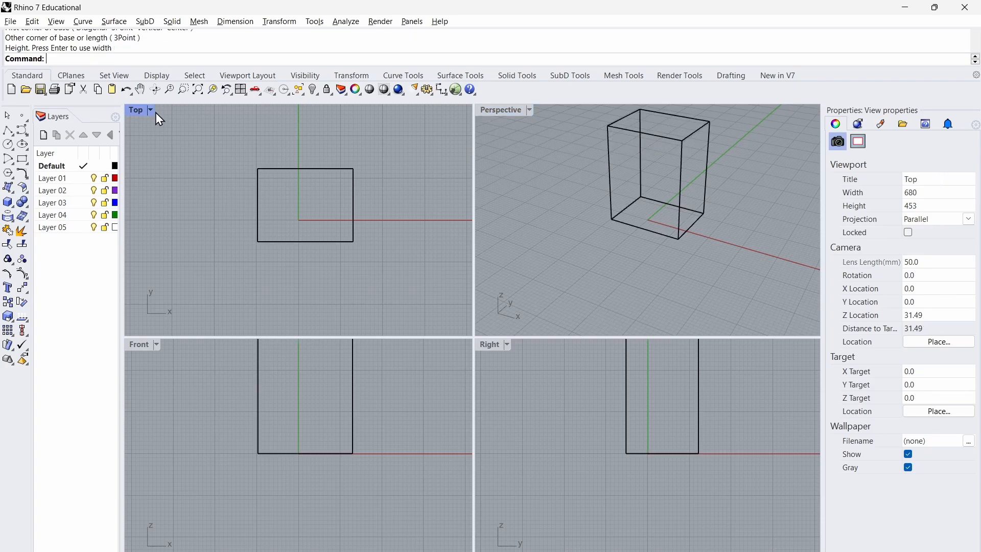
click(153, 111)
click(197, 161)
click(156, 345)
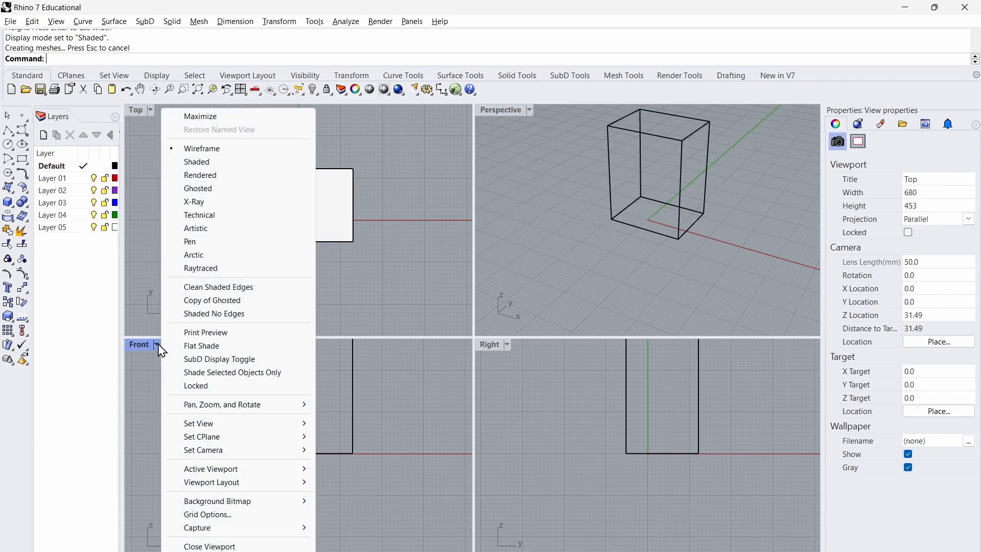
click(204, 161)
click(508, 344)
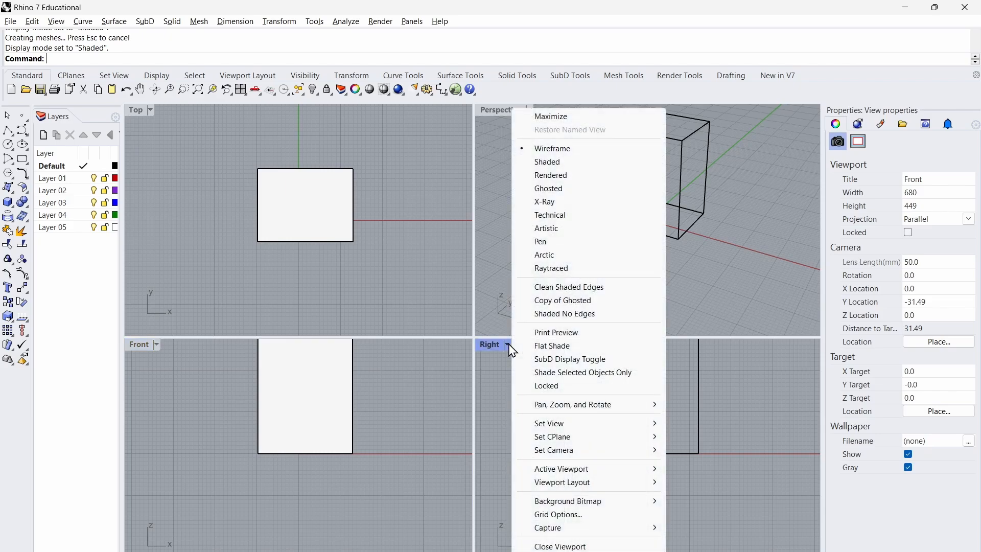
click(563, 159)
scroll(605, 455, down, 2)
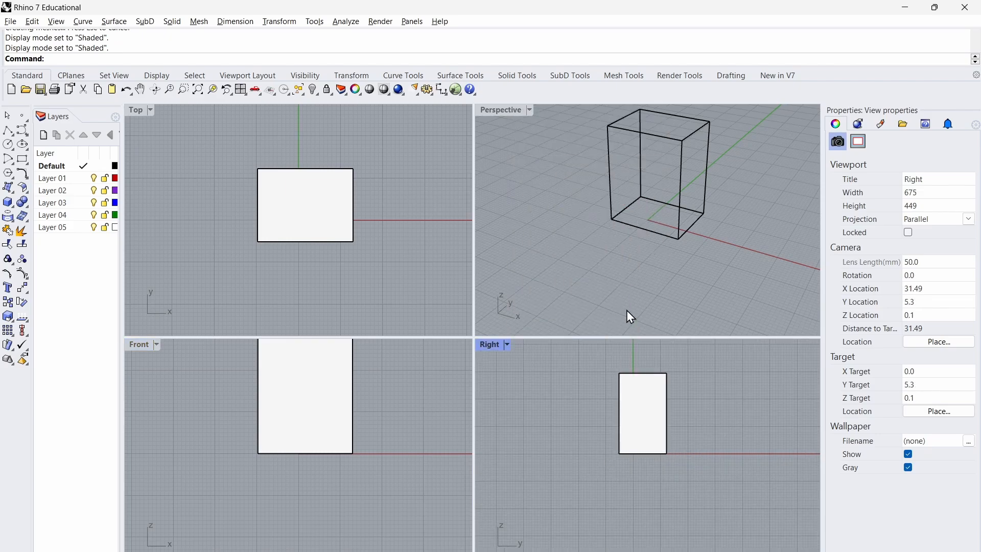
Step: Explode the box into separate surfaces and clear the selection
click(677, 217)
text(Explode)
key(Return)
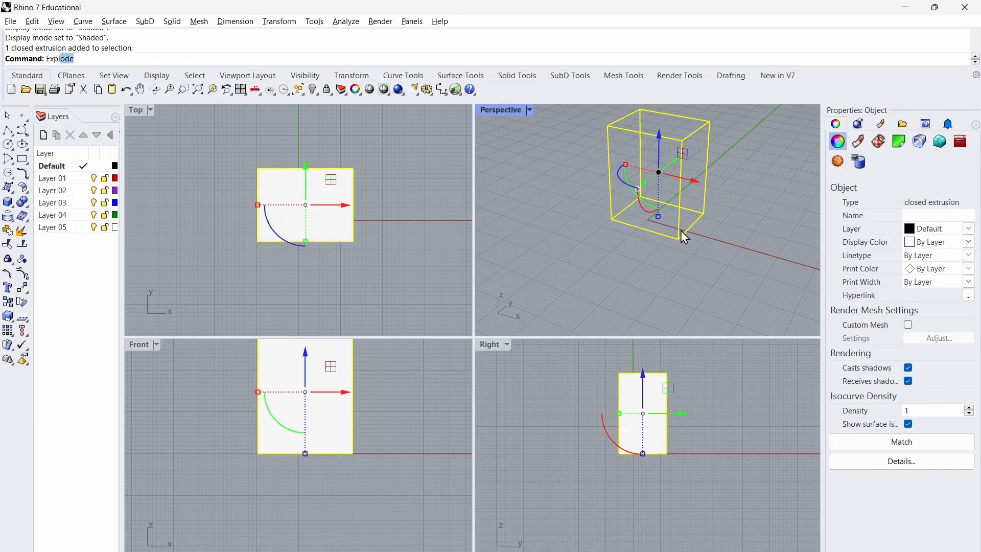
key(Escape)
Step: Move the box's front surface forward along the Y axis, away from the other faces
click(661, 192)
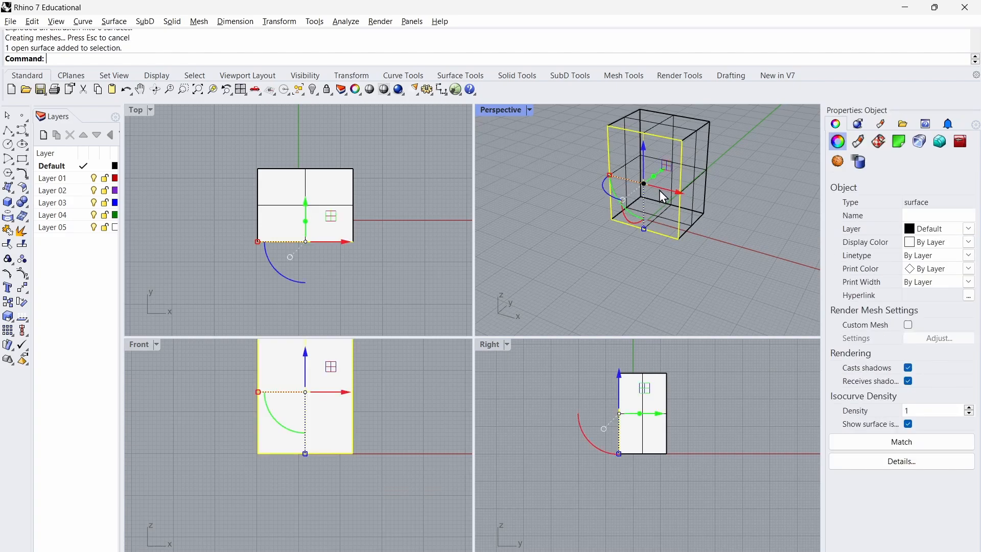
drag(662, 171, 655, 242)
click(792, 210)
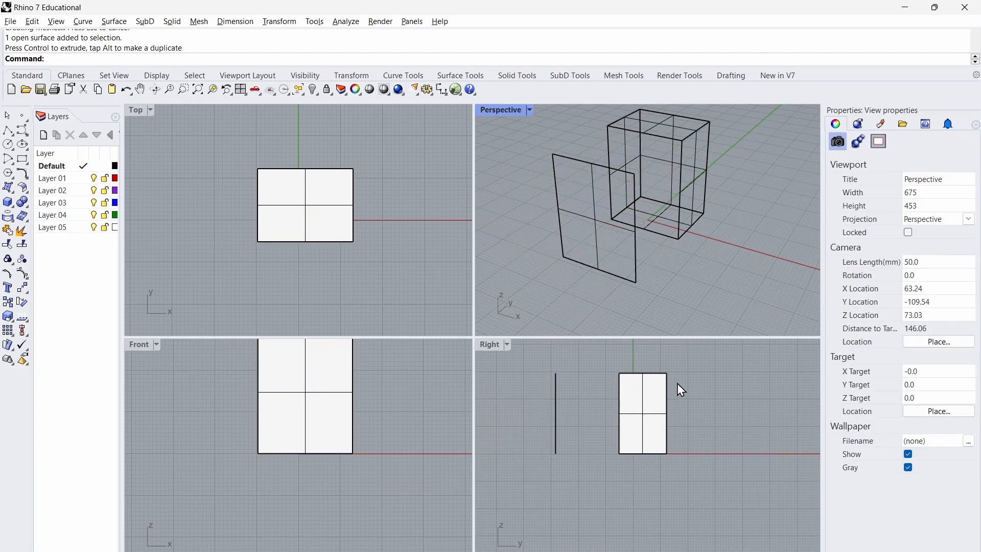
Step: Extrude the detached front surface back toward the box as a solid with ExtrudeSrf, keeping the input surface
click(556, 402)
text(ex)
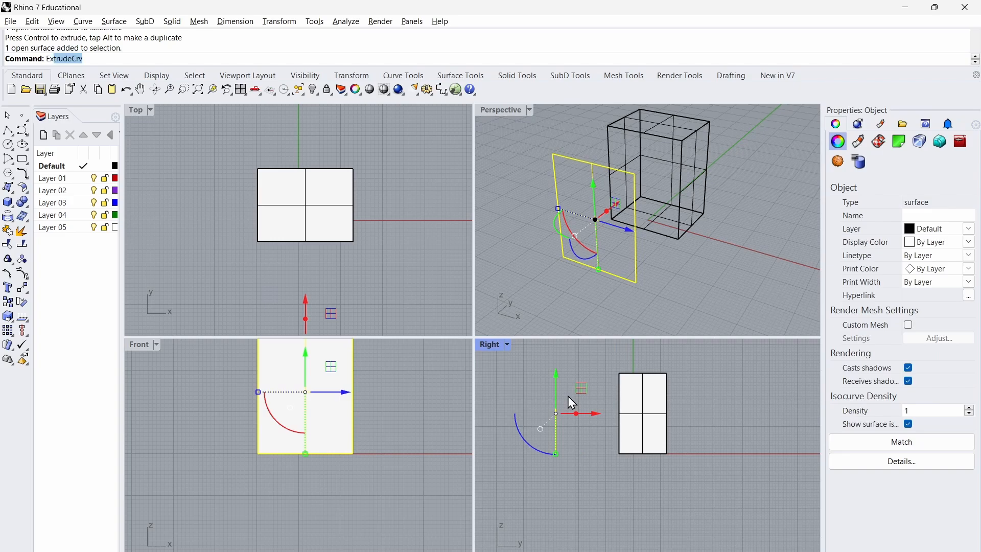
text(trudes)
key(Return)
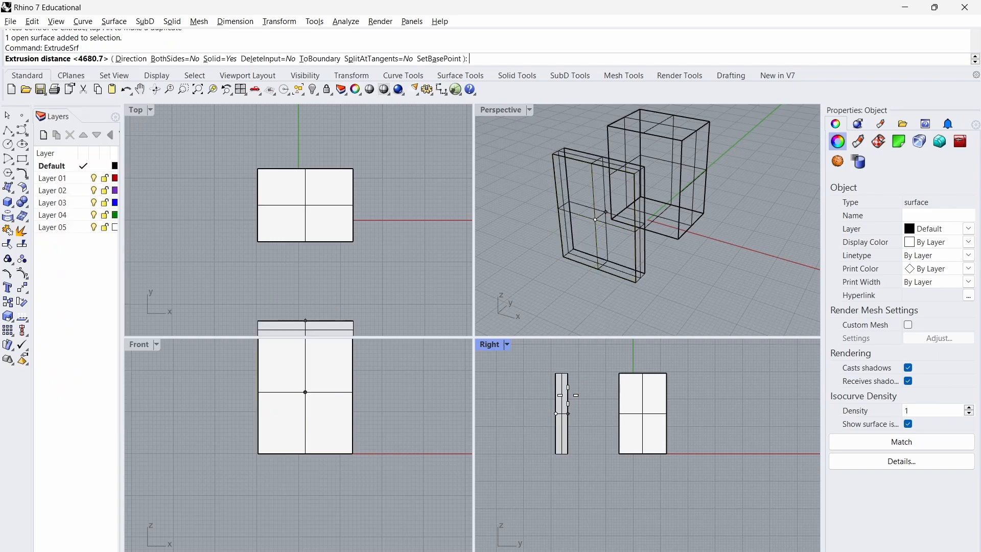
click(596, 397)
click(711, 397)
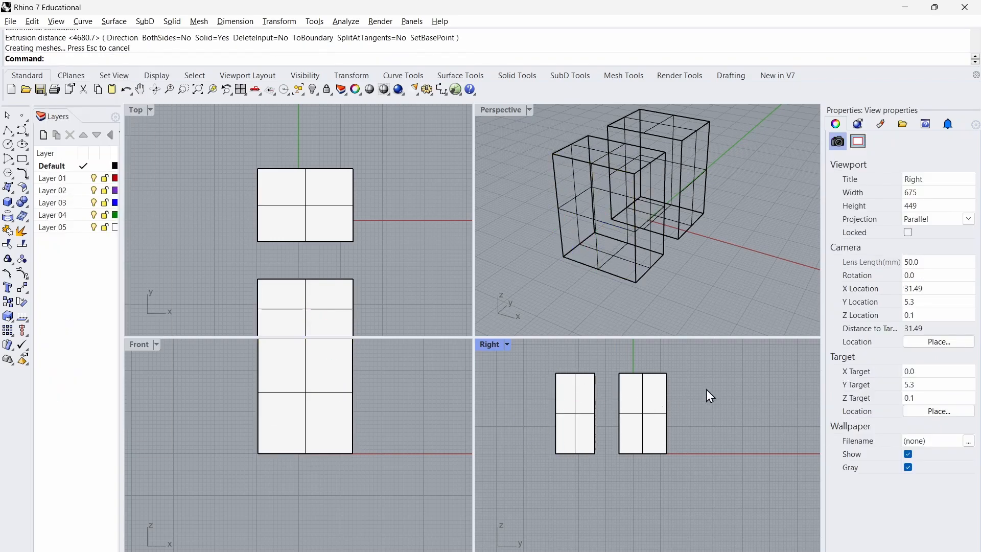
Step: Delete the extruded solid and all the exploded box surfaces except the box's top face
scroll(306, 404, down, 8)
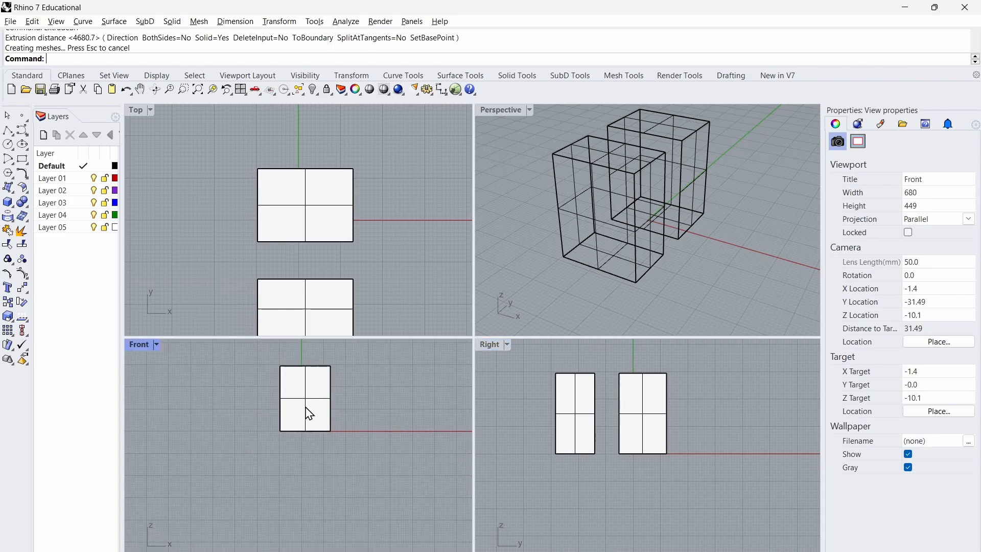
text(zs)
key(Return)
scroll(359, 388, up, 4)
right_drag(360, 387, 369, 410)
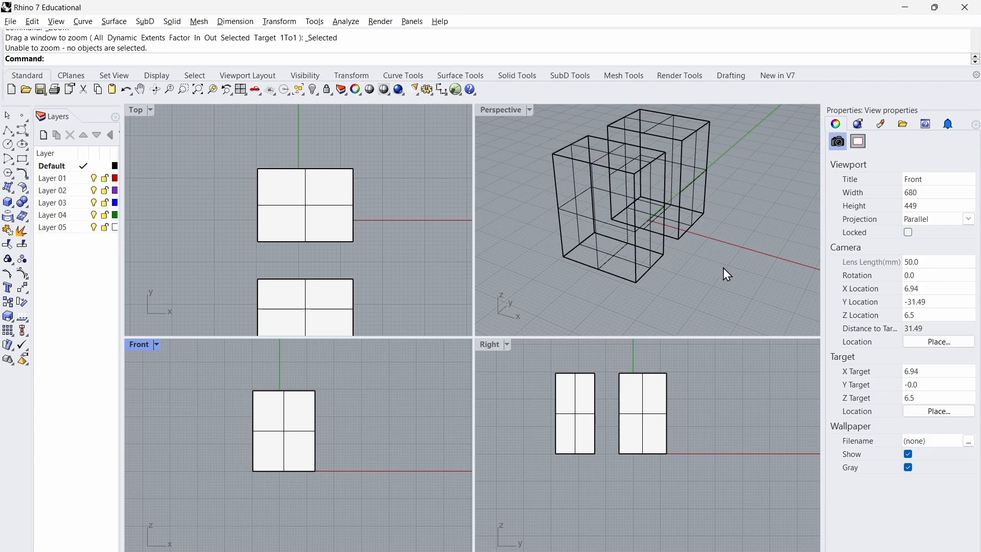
drag(728, 275, 593, 178)
key(Delete)
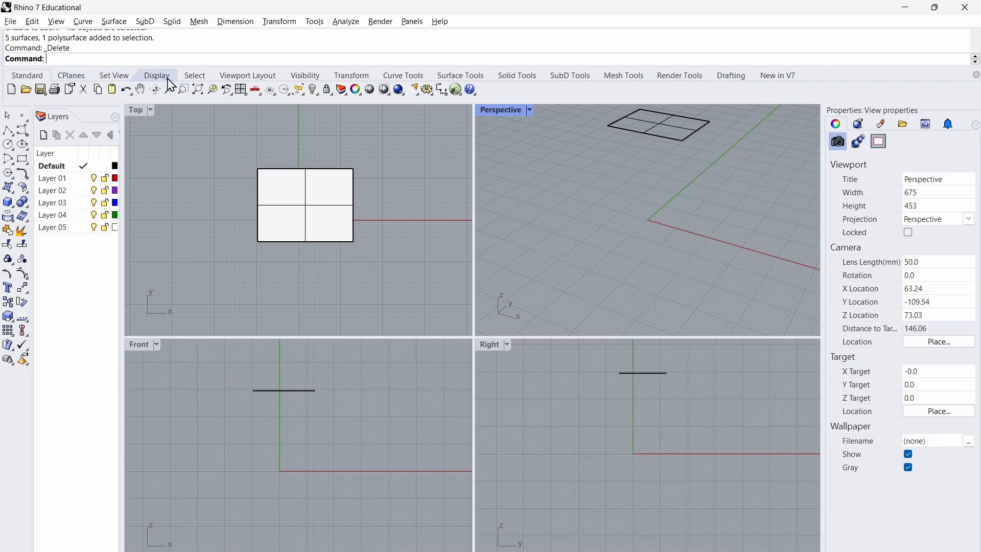
Step: Display the Selection Filter with its object-type options
click(114, 76)
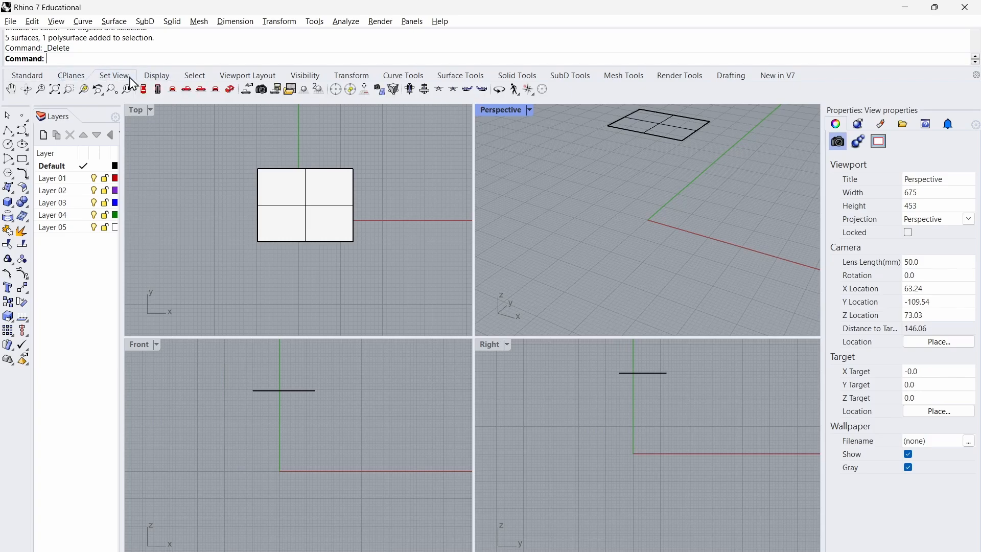
click(198, 77)
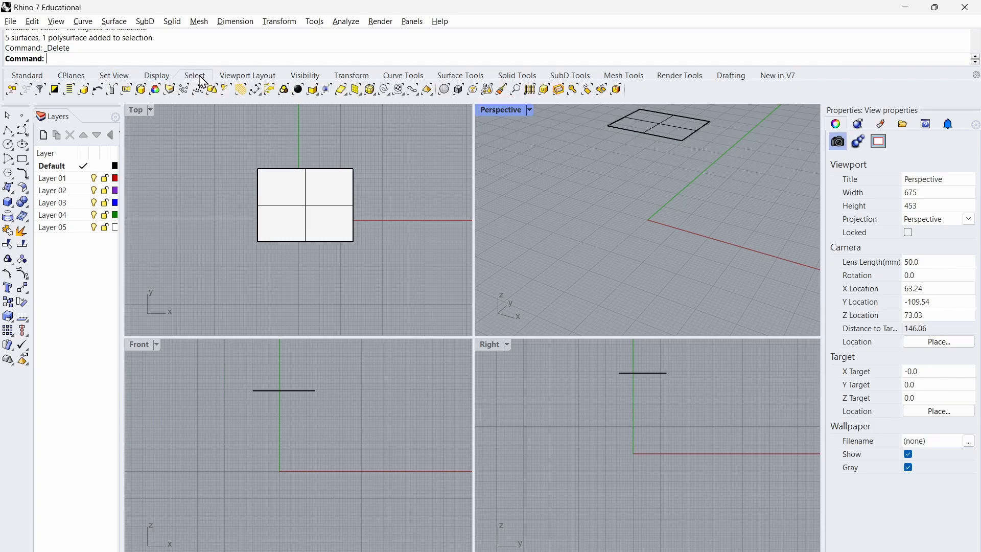
click(40, 90)
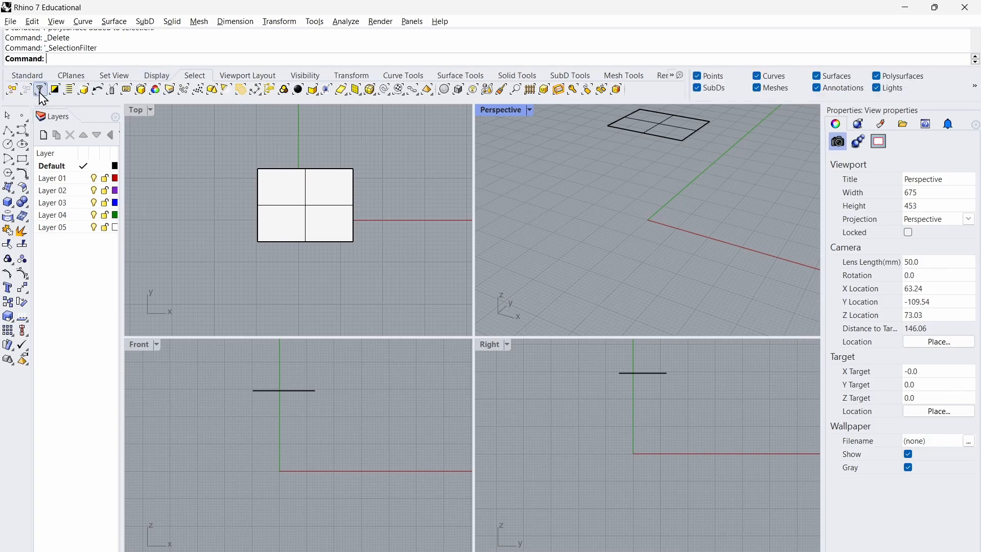
Step: Draw a box on the construction plane below the remaining top surface in the Perspective viewport
click(644, 137)
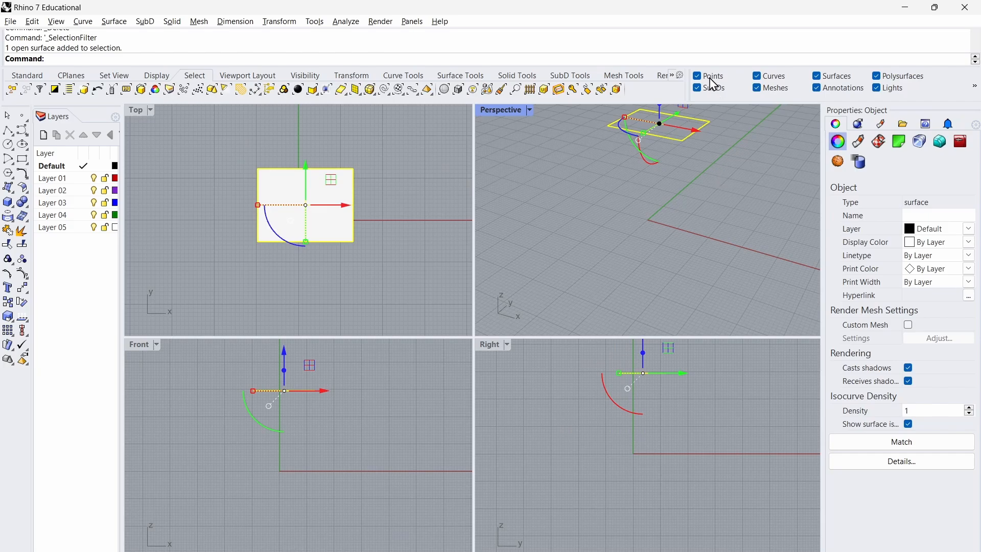
click(713, 137)
mouse_move(713, 137)
right_down()
mouse_move(715, 155)
mouse_move(715, 143)
right_up()
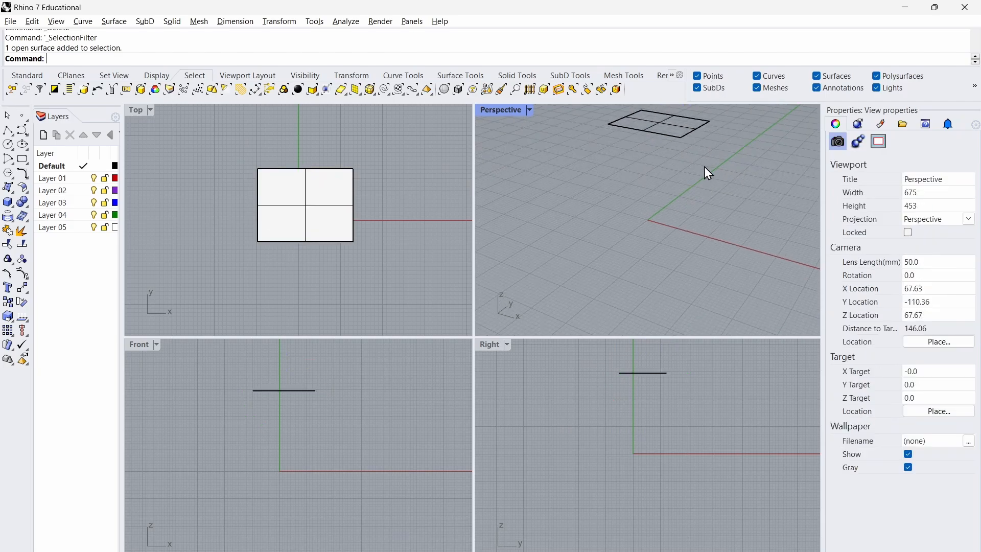
click(8, 202)
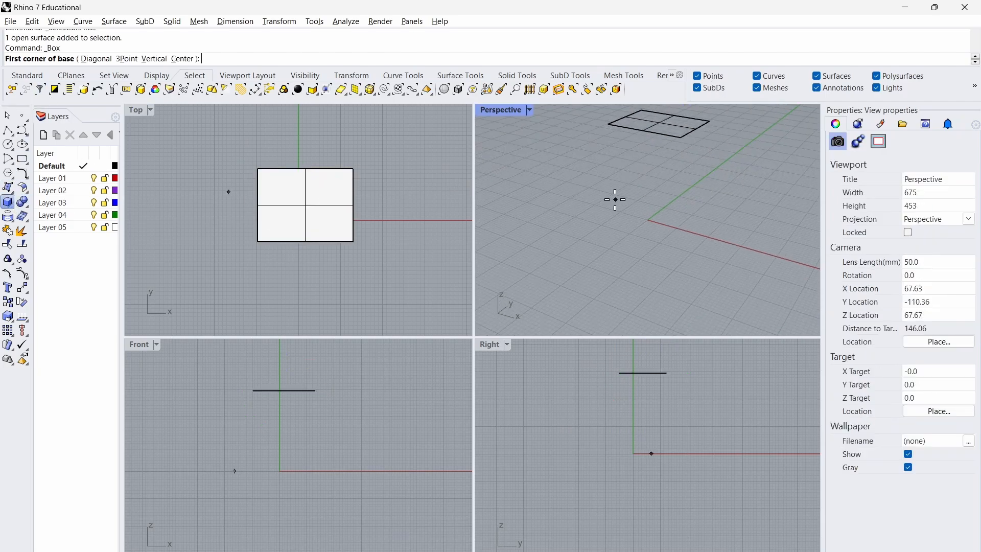
click(599, 182)
click(644, 226)
click(693, 165)
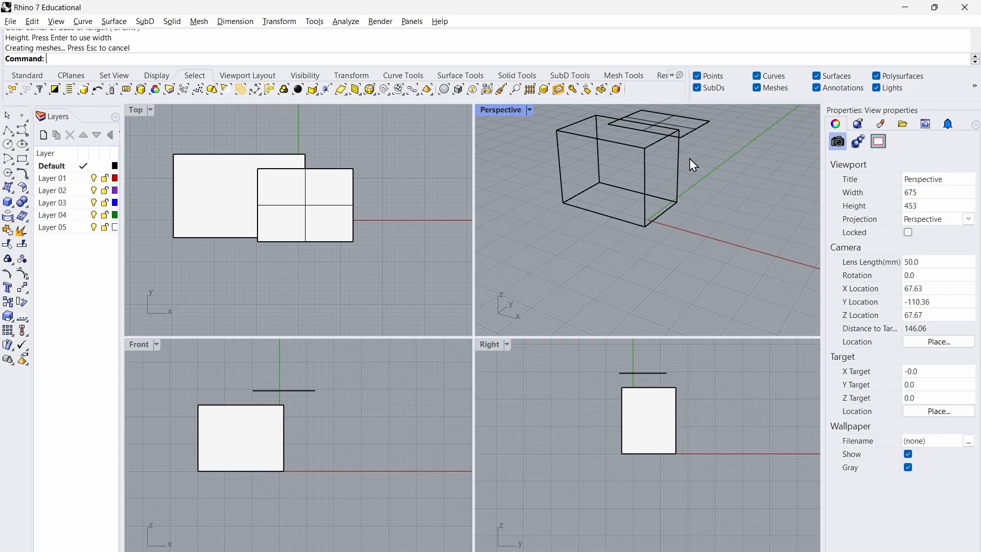
Step: Explode the new box into separate surfaces and move its front surface forward along the Y axis
click(645, 164)
text(Explode)
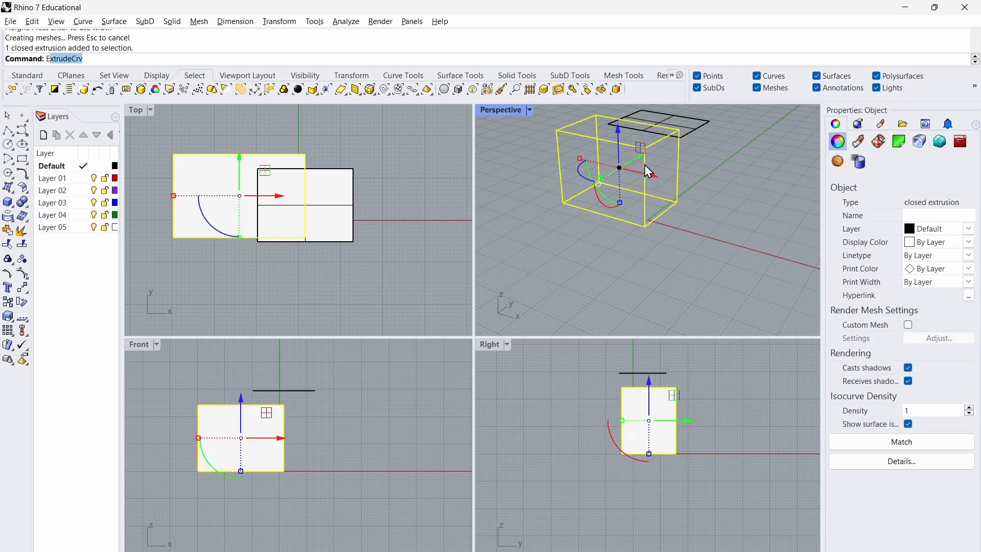
key(Return)
key(Escape)
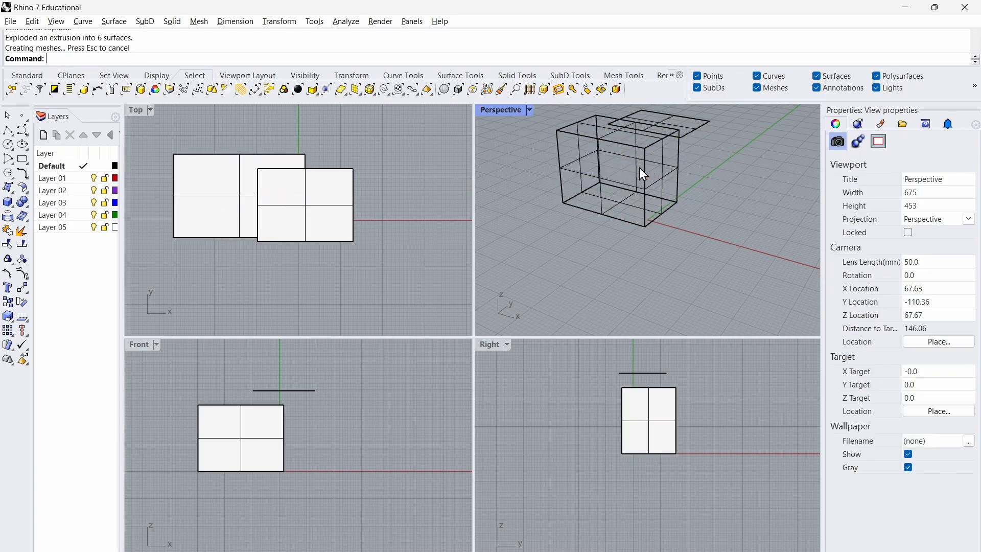
click(609, 180)
drag(618, 169, 587, 186)
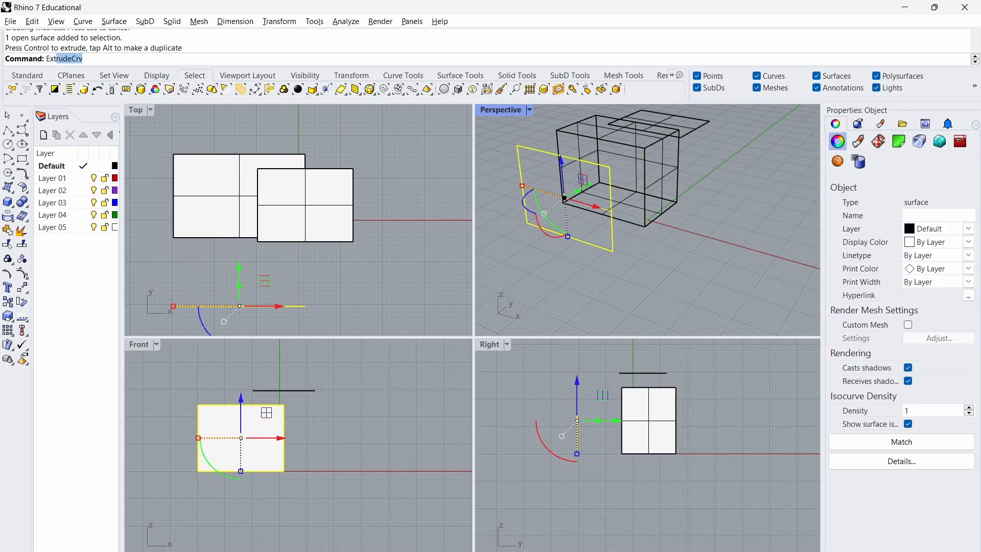
Step: Try extruding the detached front surface away from the box as a solid with ExtrudeSrf, and undo the extrusion
text(ExtrudeSrf)
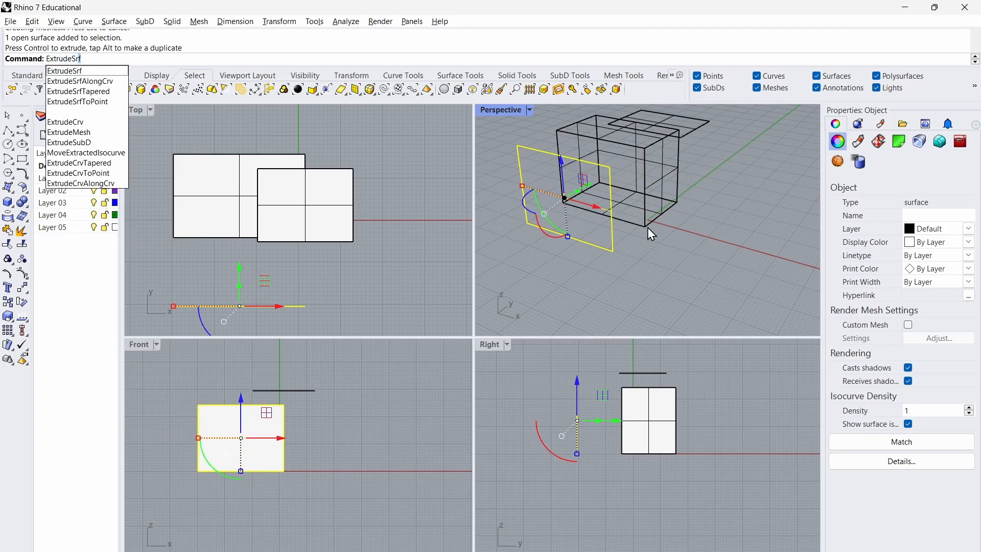
key(Return)
click(577, 250)
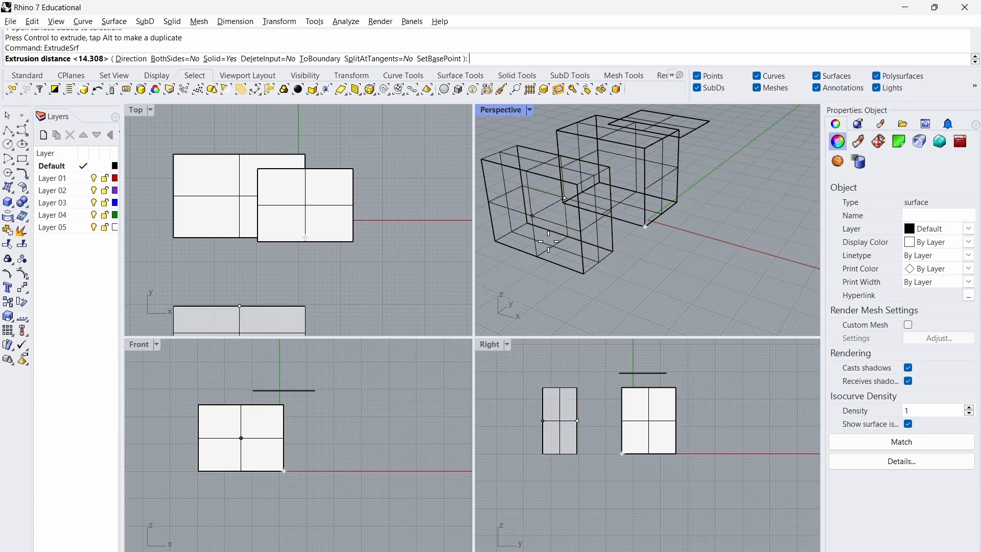
click(606, 169)
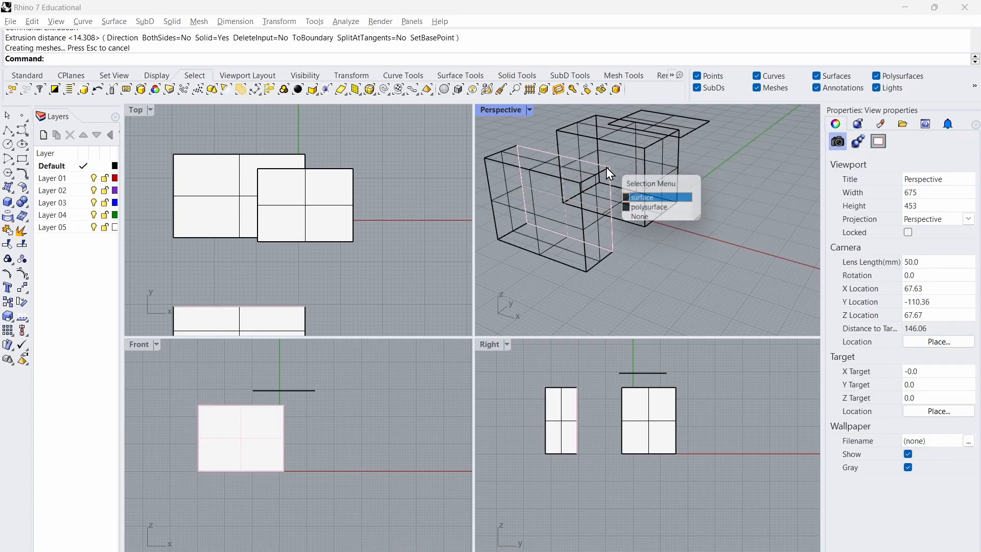
click(654, 191)
key(ctrl+z)
Step: Extrude the detached front surface into a thin solid slab with ExtrudeSrf, keeping the input surface
text(Offsetrf)
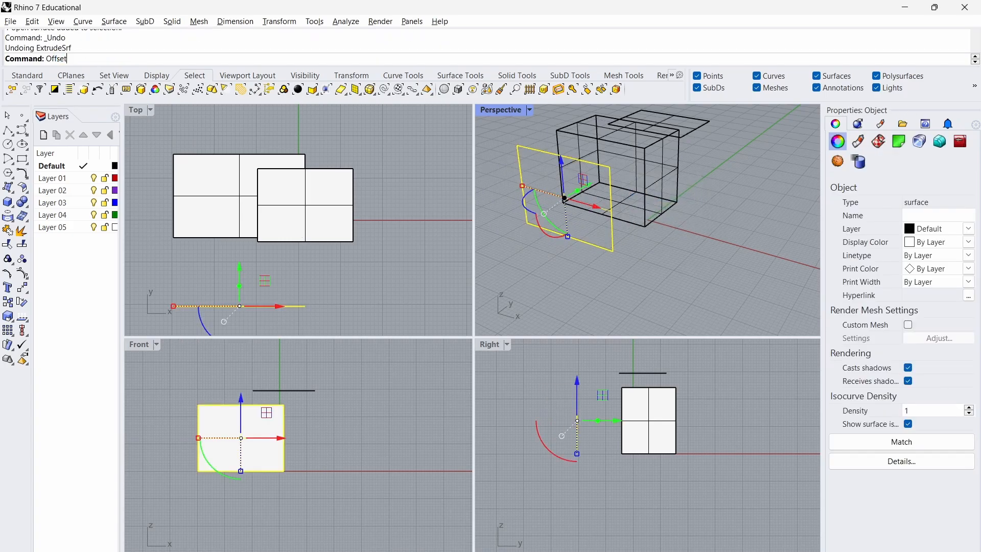
key(Return)
key(Return)
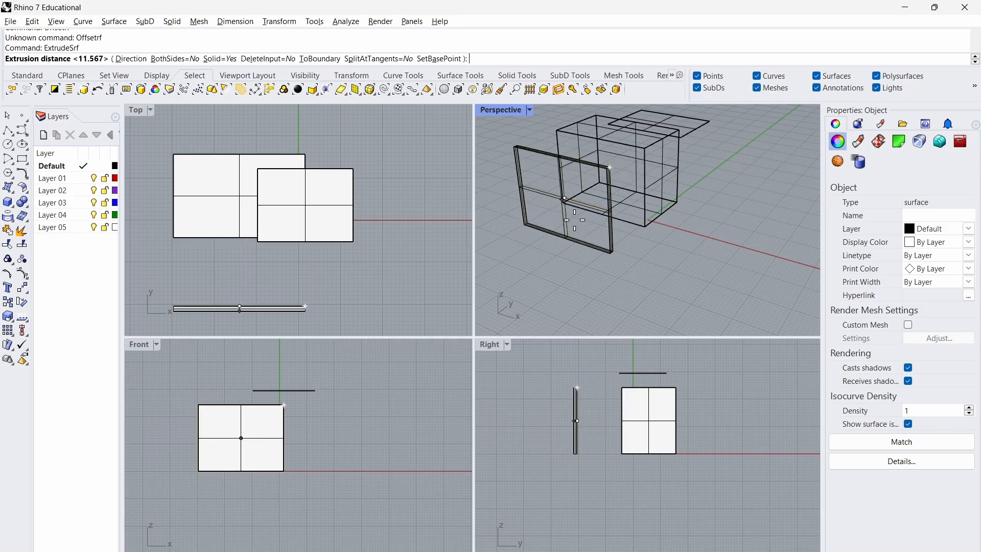
click(573, 221)
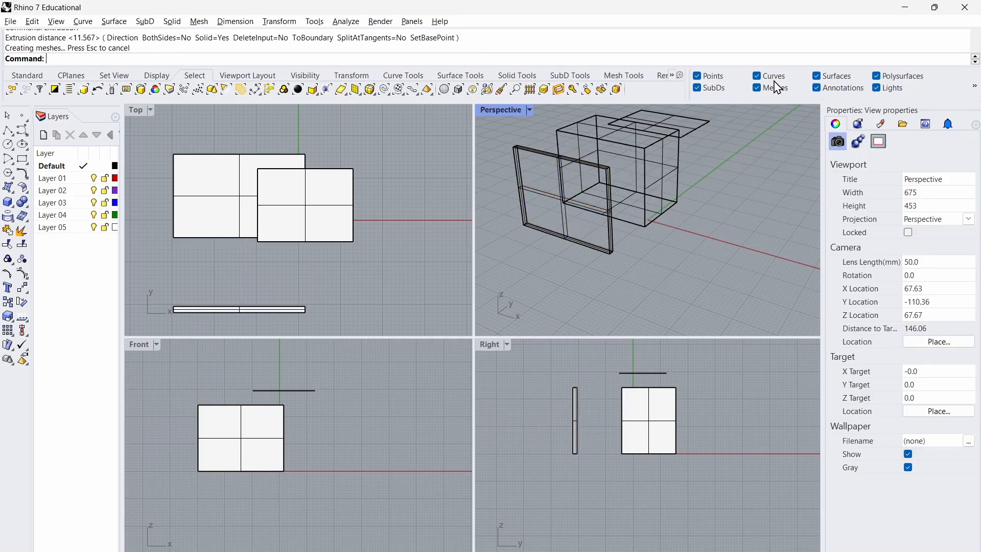
Step: Exclude surfaces from the selection filter and test it by picking the thin slab and the exploded box surfaces
click(827, 76)
click(612, 206)
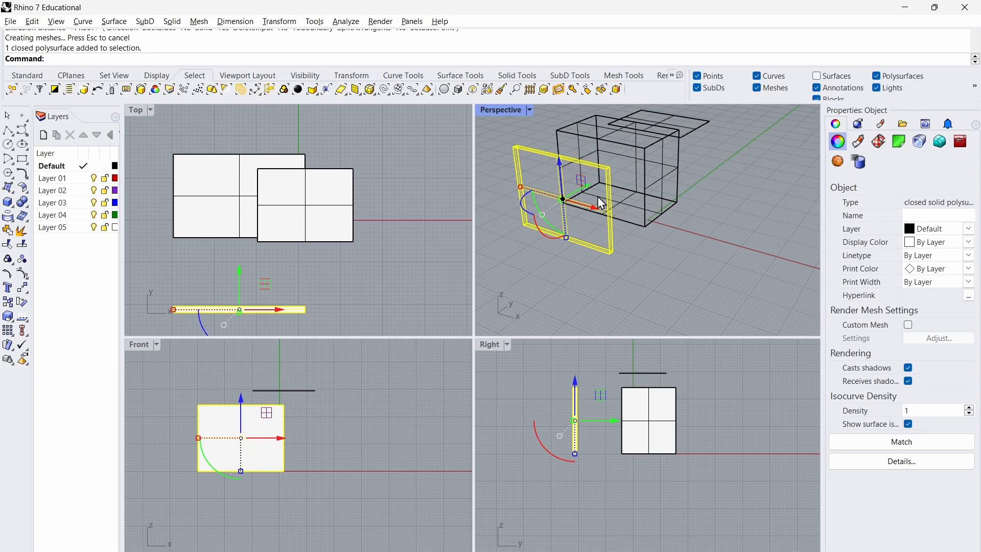
click(649, 183)
drag(712, 221, 675, 194)
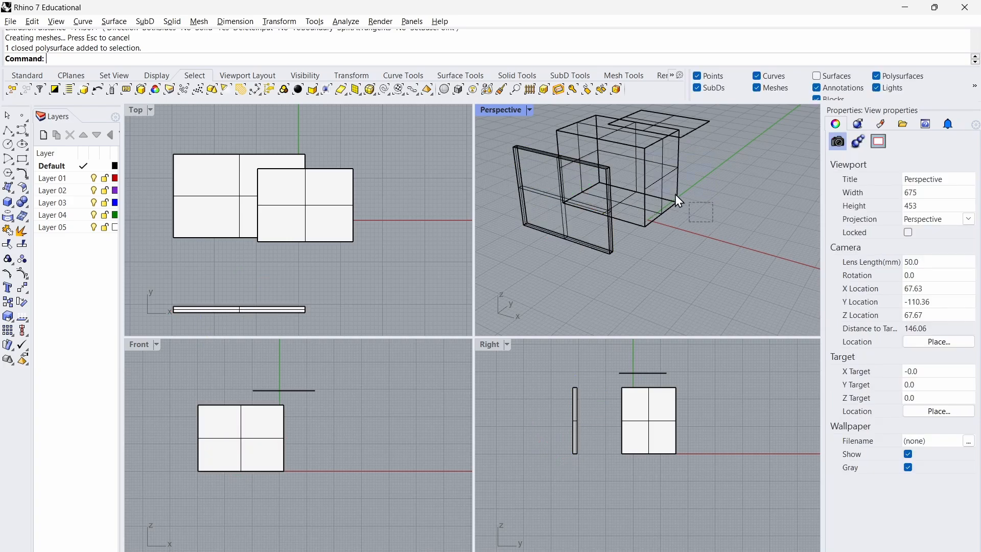
Step: Select the thin slab and move it forward and along X, away from its source surface
click(576, 204)
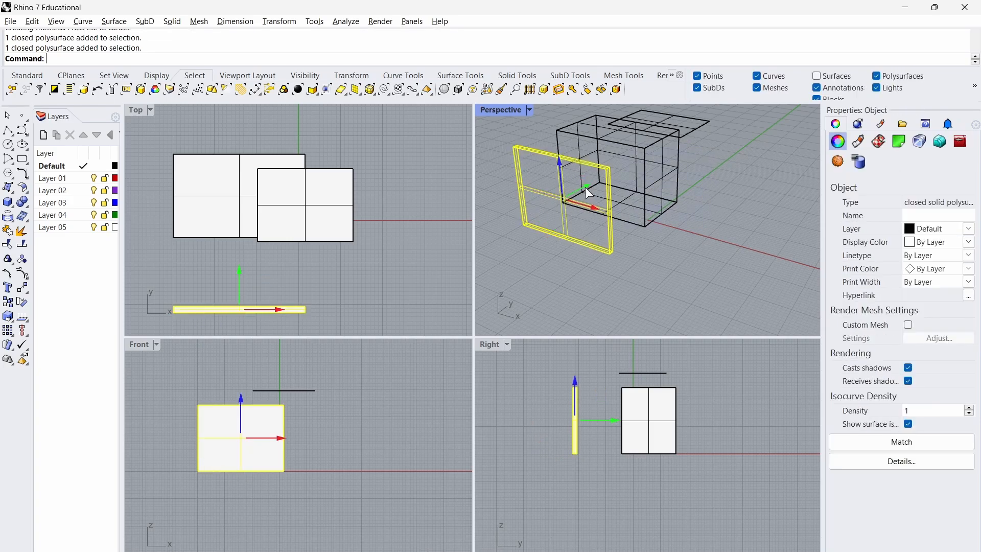
drag(585, 187, 643, 237)
click(706, 244)
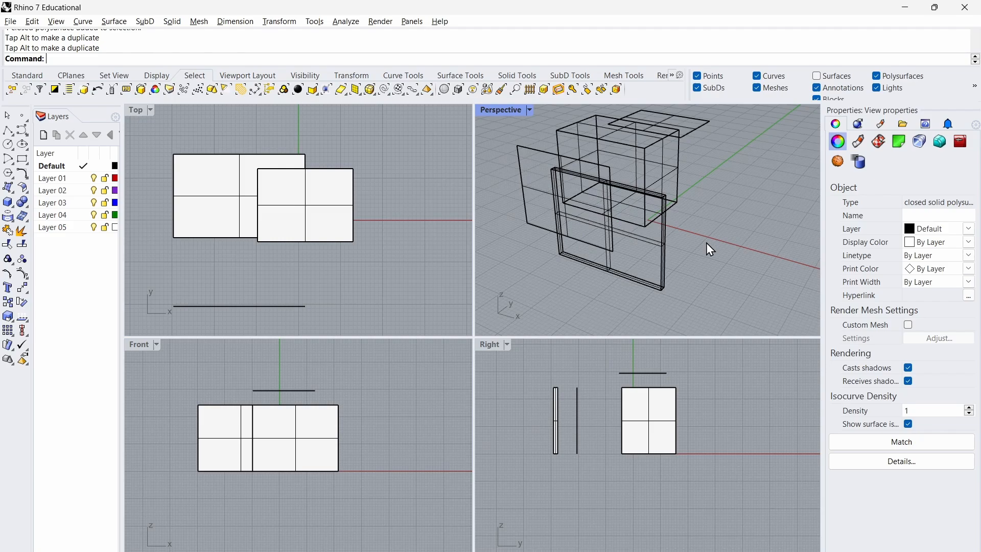
Step: Set the Perspective viewport to Shaded display and shift the thin slab back along X in front of its source surface
click(529, 111)
click(569, 160)
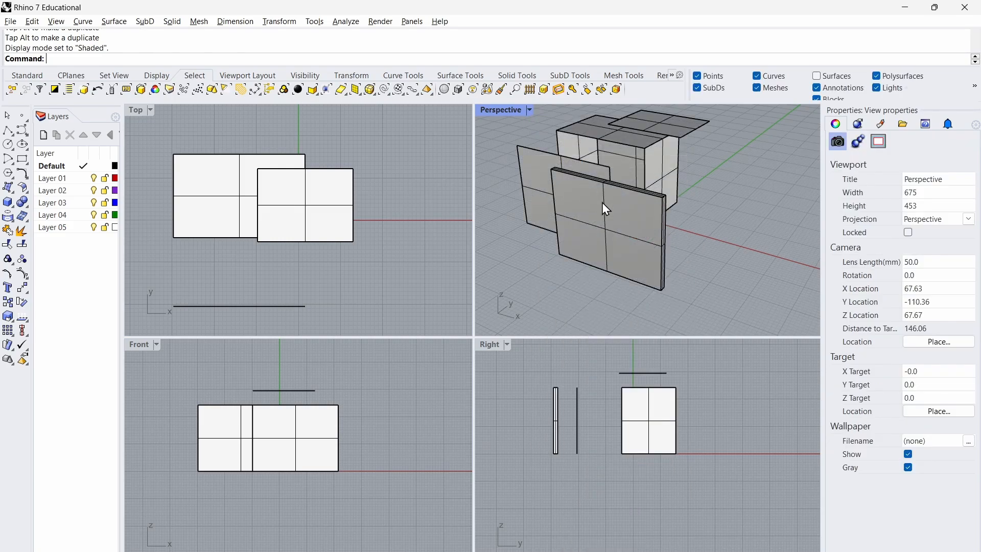
drag(602, 202, 611, 191)
drag(493, 169, 634, 194)
click(719, 223)
Step: Display the list of scene lights with the Lights command and close it
text(Lights)
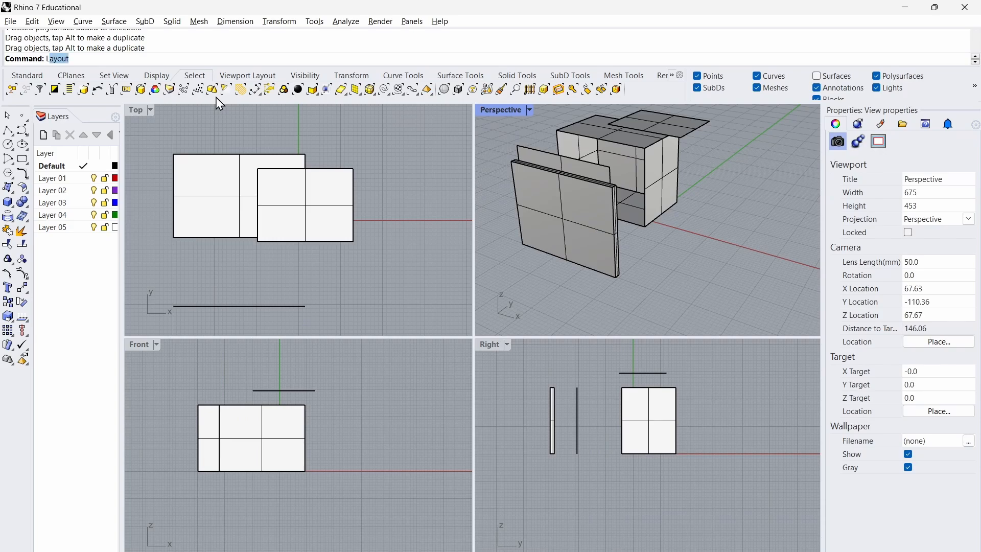
key(Return)
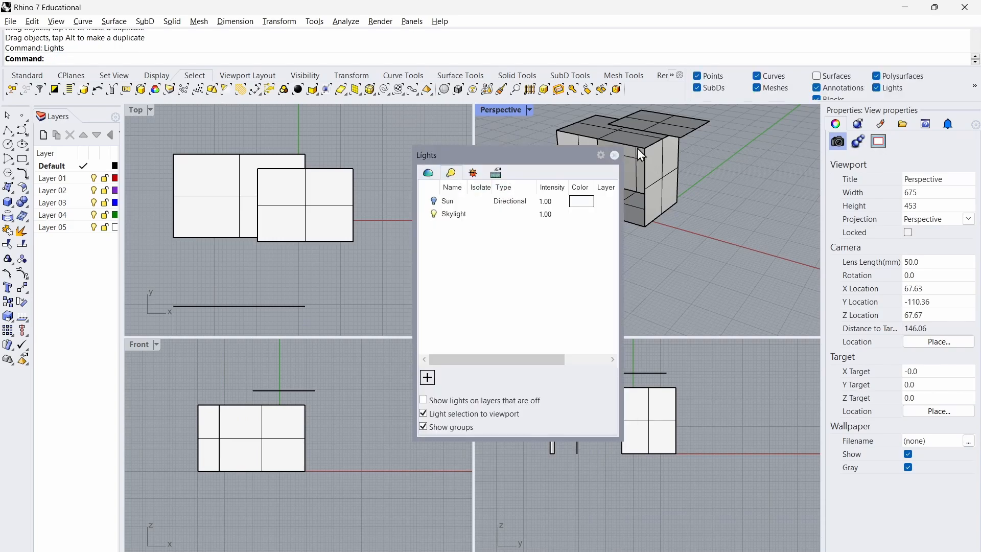
click(615, 155)
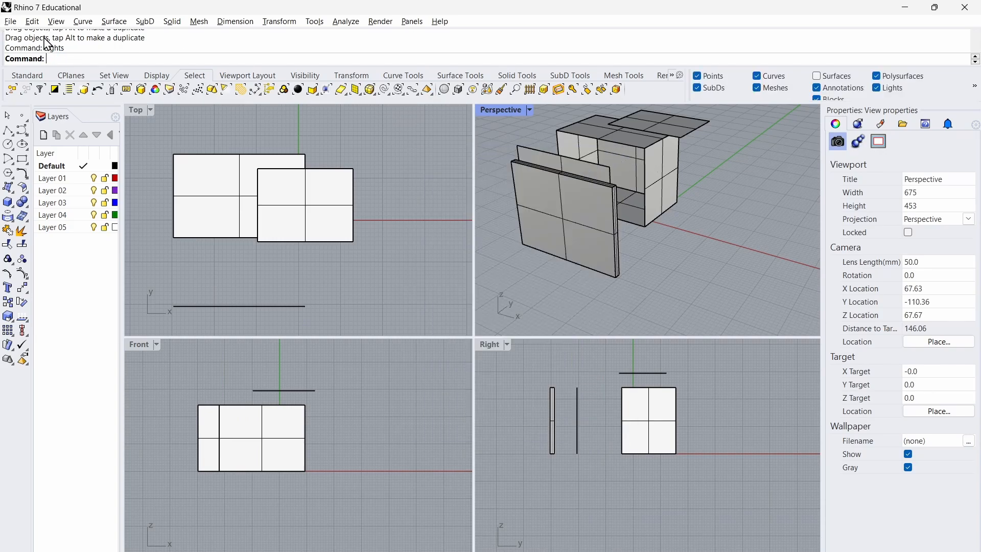
Step: Create a spotlight with its cone base beside the box and its end pointing toward the box in the Top viewport
text(Spotlight)
key(Return)
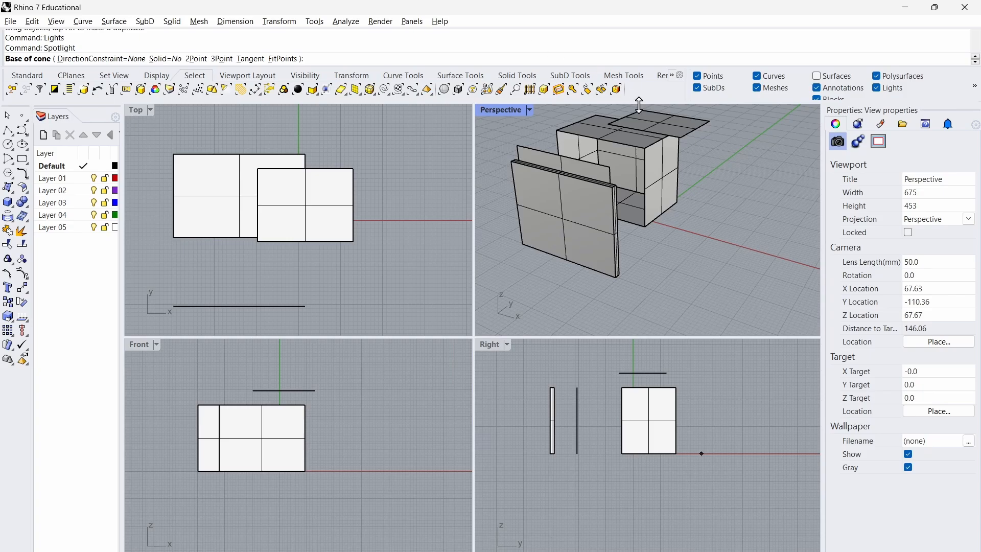
click(396, 162)
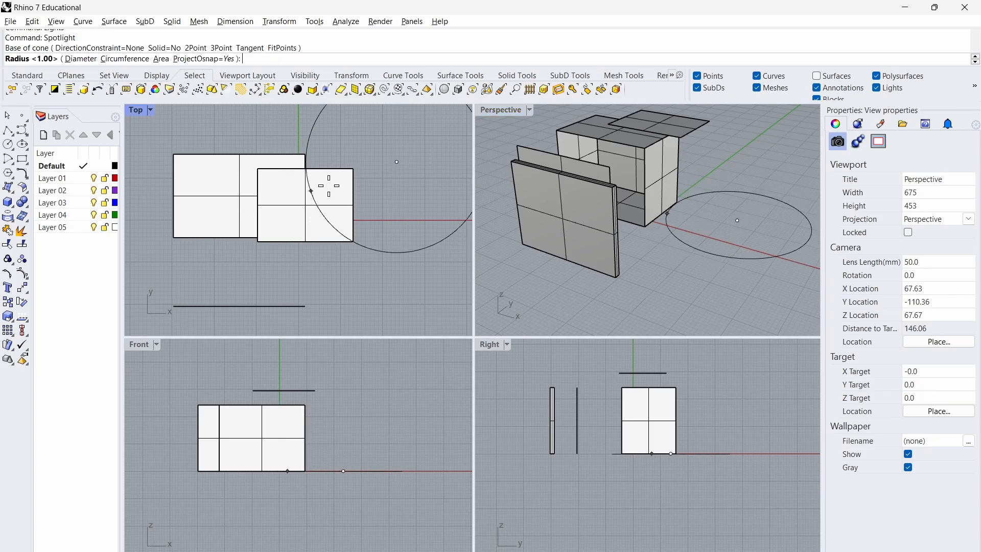
click(310, 191)
click(280, 190)
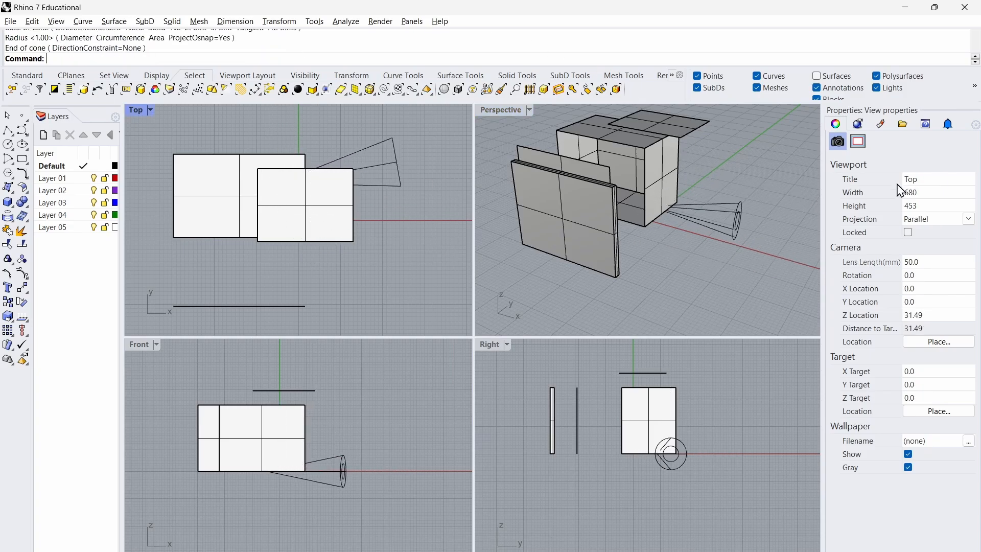
Step: Select the spotlight in the Perspective viewport and move it behind the box
click(734, 214)
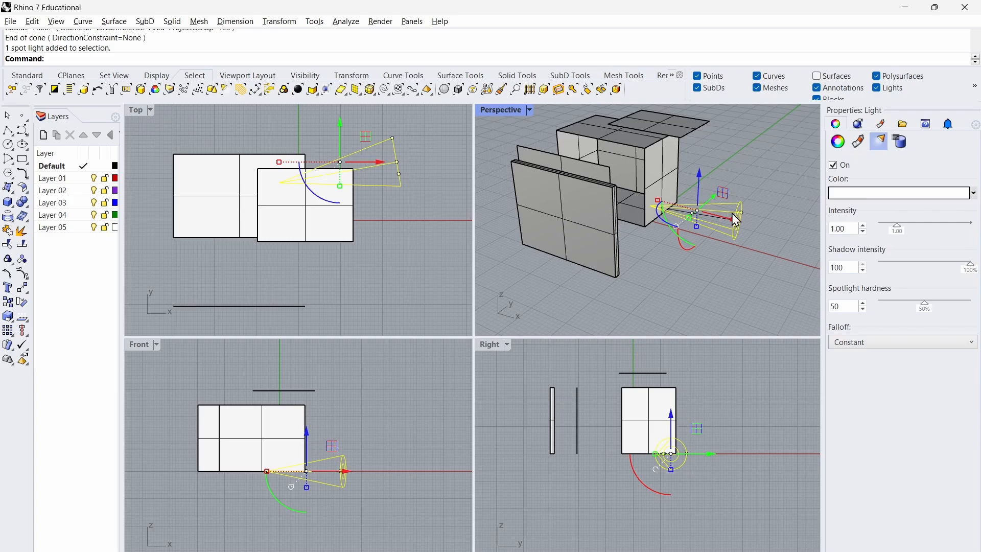
drag(703, 220, 627, 176)
click(686, 241)
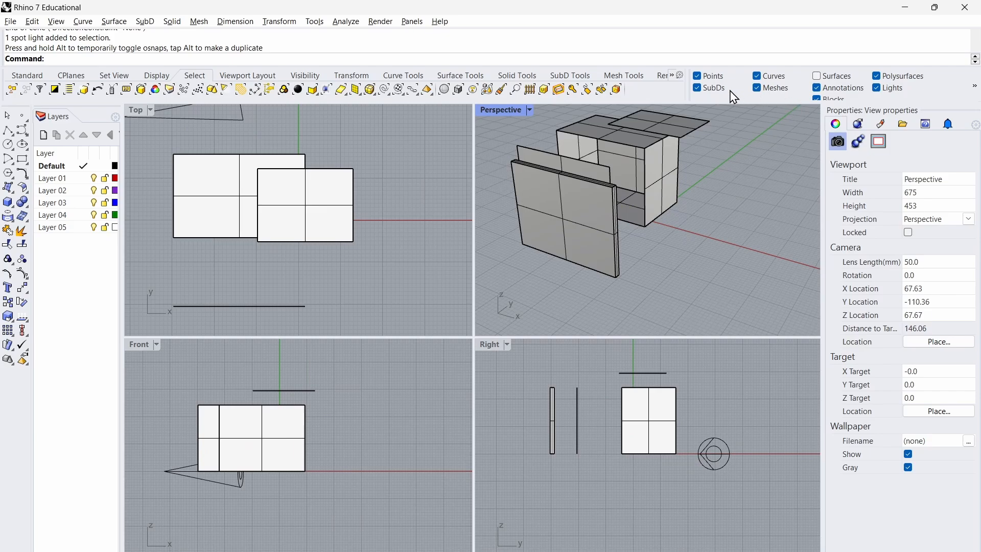
Step: Restrict the selection filter to lights, window-select the whole scene to pick only the spotlight, and move it along X beside the box
click(699, 77)
click(758, 76)
click(757, 87)
click(699, 87)
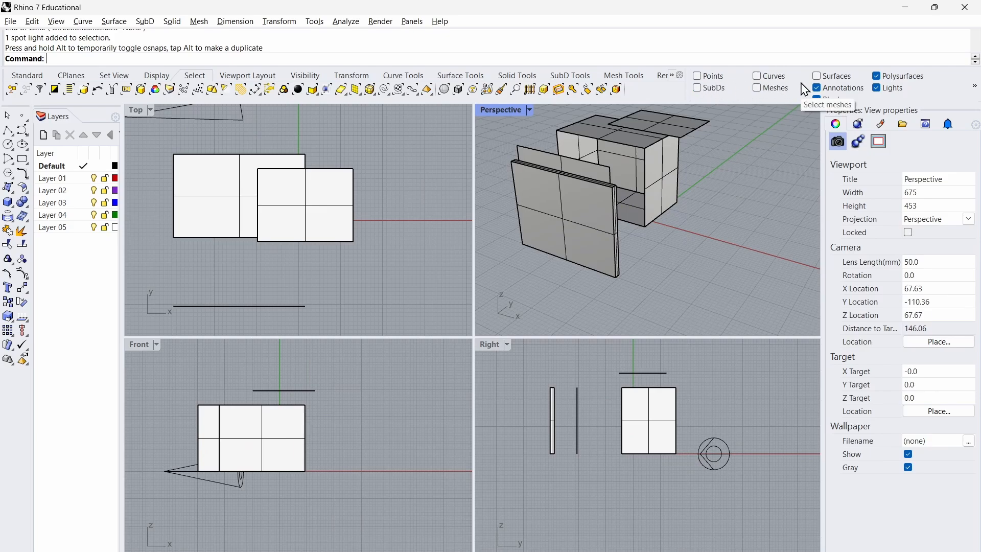
click(817, 87)
click(877, 76)
drag(685, 241, 450, 119)
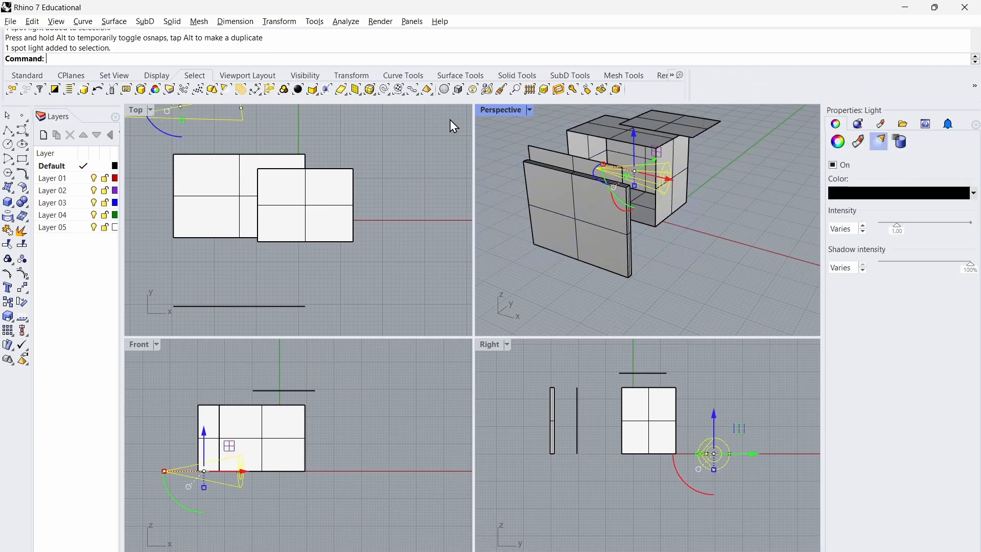
mouse_move(700, 201)
mouse_down()
mouse_move(594, 155)
mouse_move(720, 196)
mouse_up()
Step: Re-enable annotations, meshes, SubDs, points, curves, surfaces and polysurfaces in the selection filter
click(817, 88)
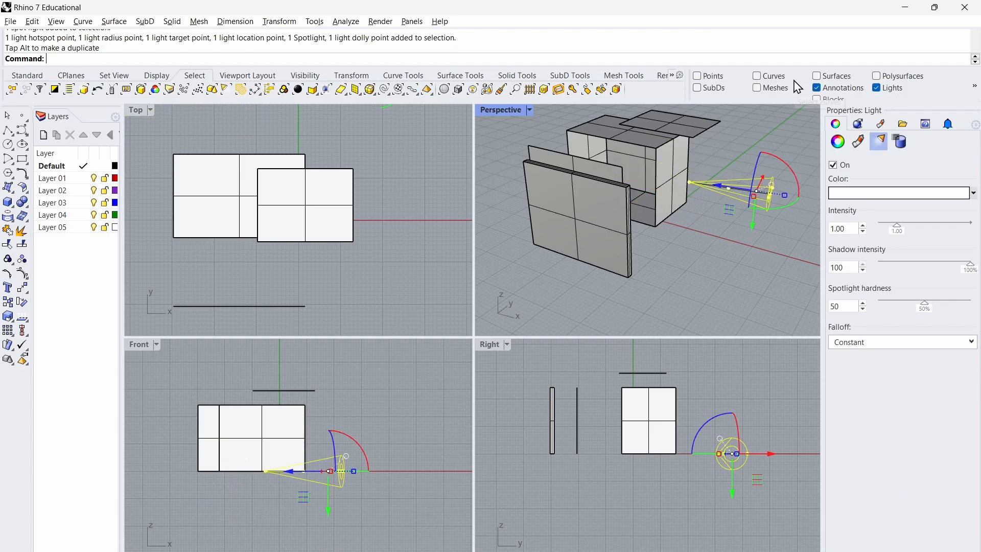
click(757, 88)
click(711, 88)
click(710, 77)
click(770, 76)
click(832, 76)
click(888, 77)
Step: Select every object in the scene, including the spotlight, and delete them all
click(613, 240)
drag(736, 268, 525, 127)
key(Delete)
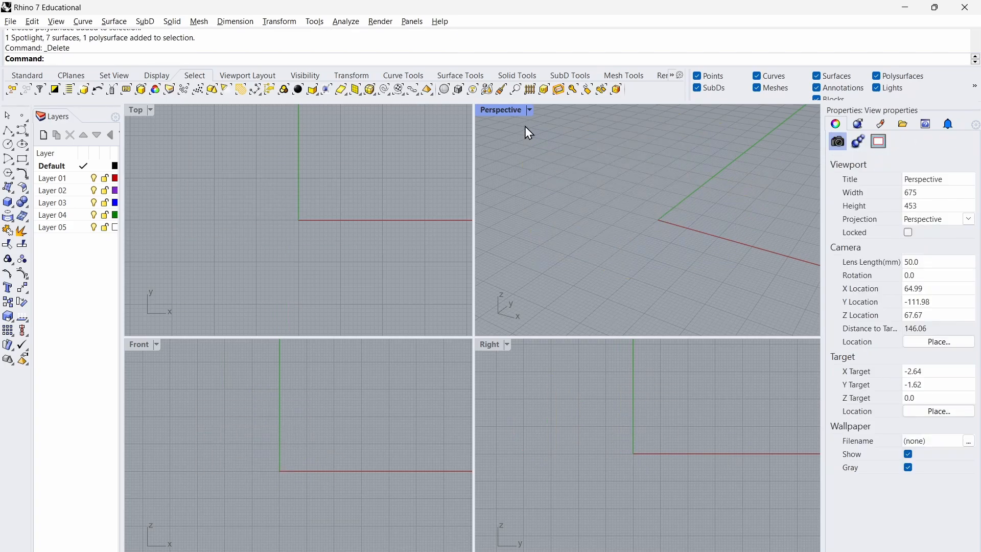
Step: Show the Named Views panel, dock it between the viewports and the Properties panel, and make it narrower
click(390, 23)
mouse_move(411, 23)
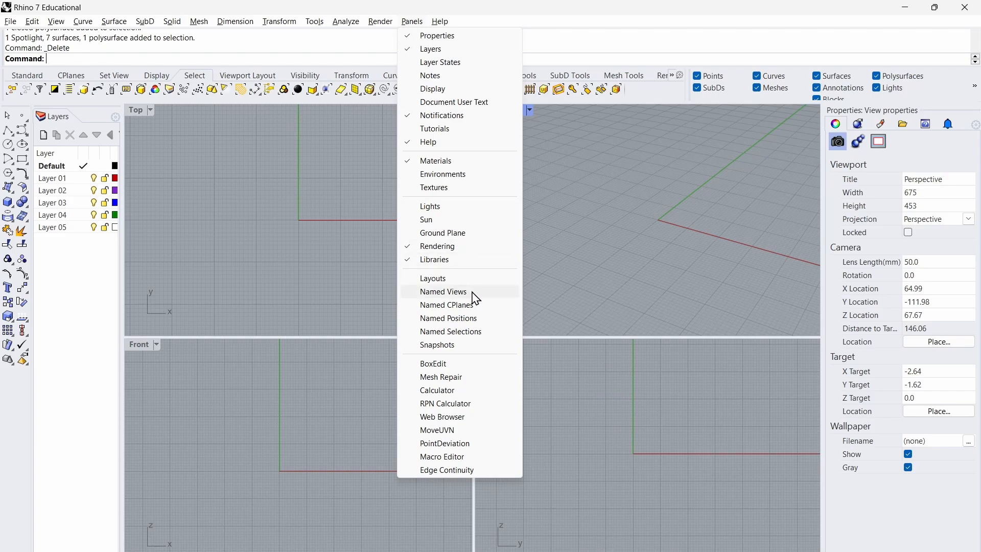
click(444, 291)
drag(645, 134, 826, 125)
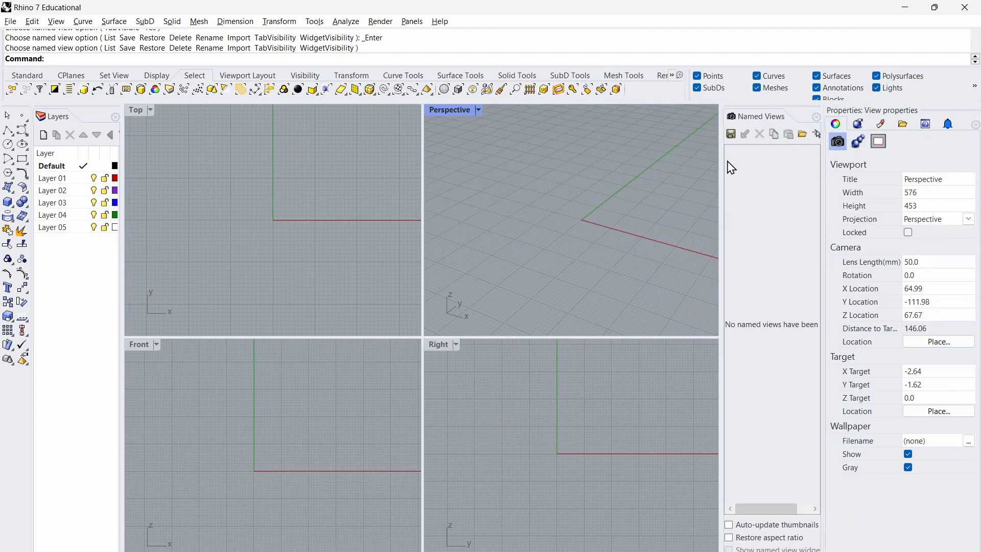
drag(729, 163, 750, 163)
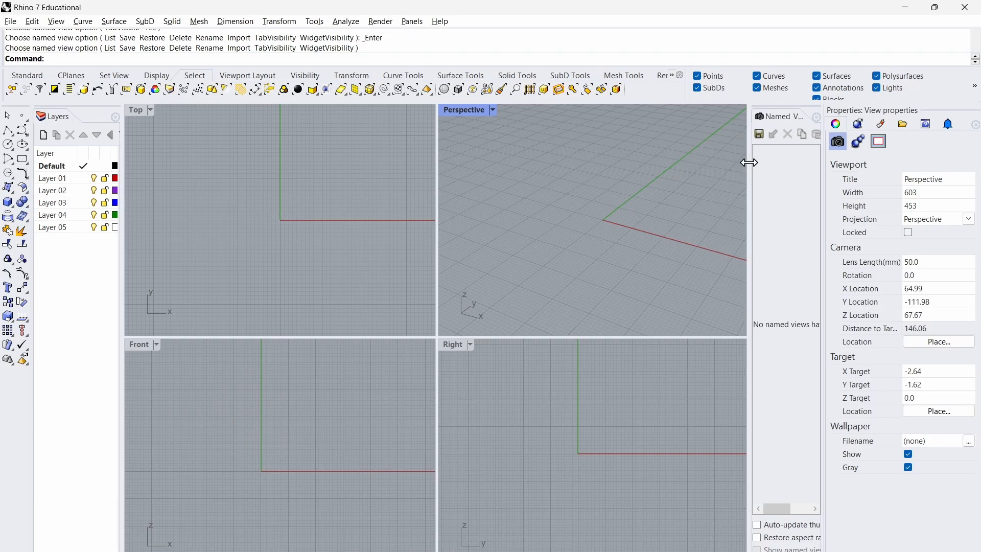
drag(749, 162, 739, 163)
Step: Draw a new tall box near the origin in the Perspective viewport
click(7, 203)
click(567, 209)
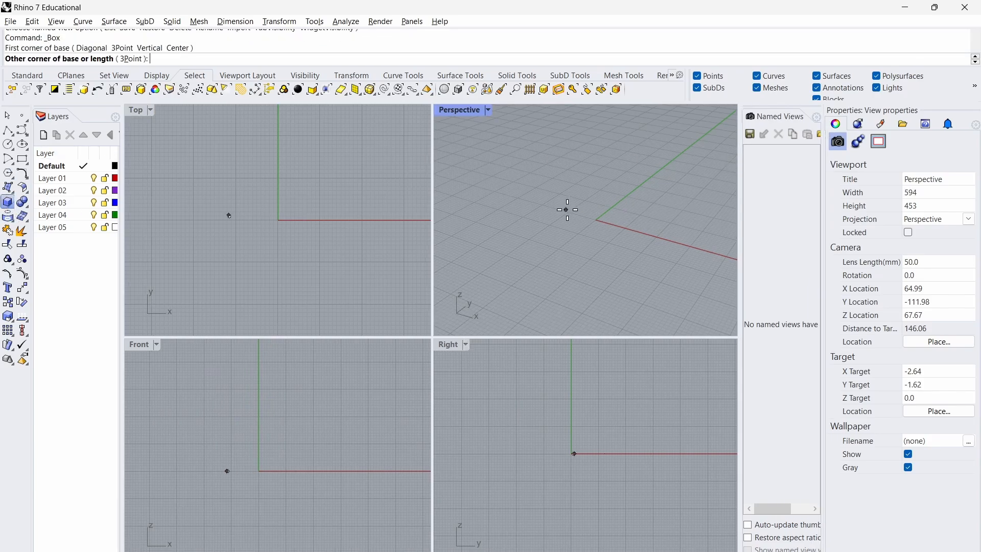
click(654, 273)
click(645, 164)
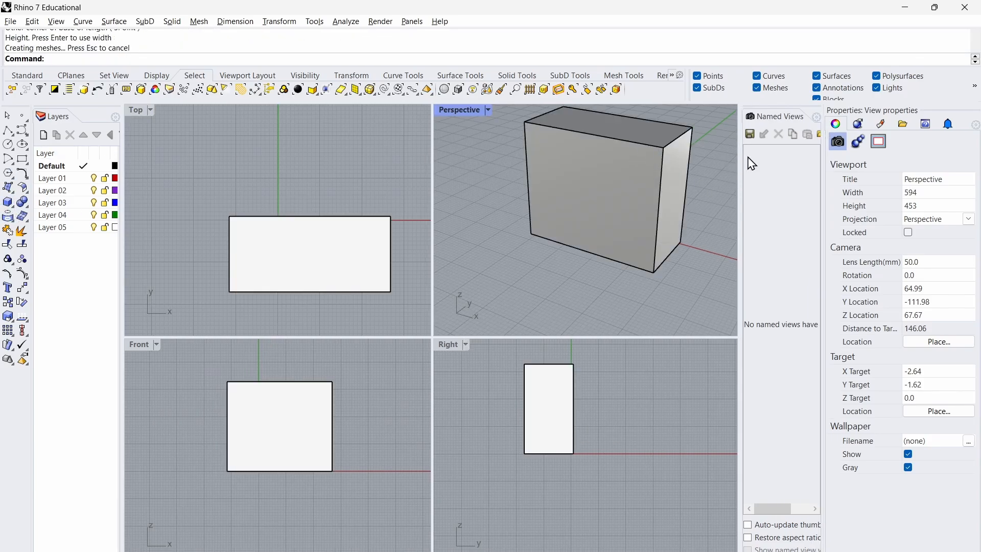
Step: Save the current viewport as the named view Perspective, and a view of the box from below as view 2
click(750, 134)
click(523, 330)
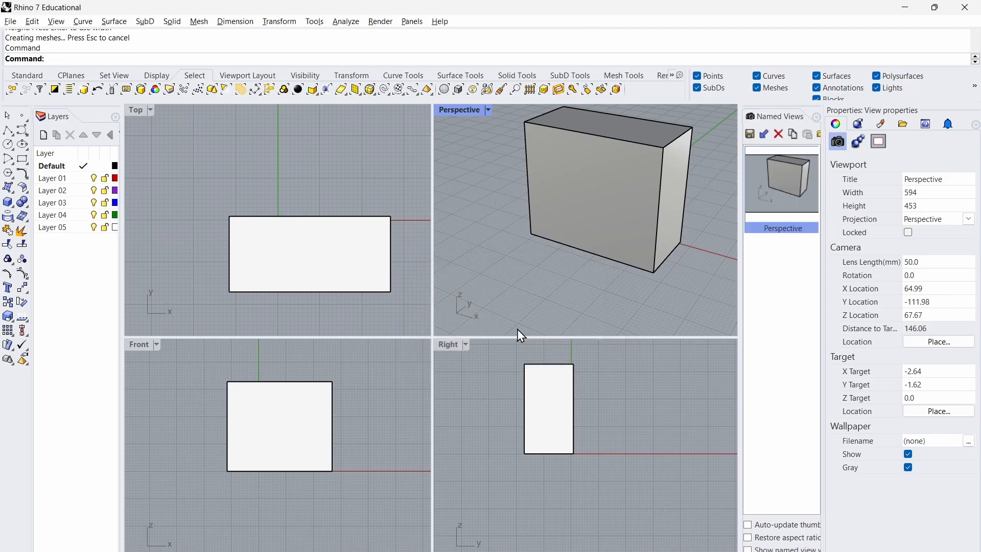
right_drag(596, 240, 473, 145)
click(750, 134)
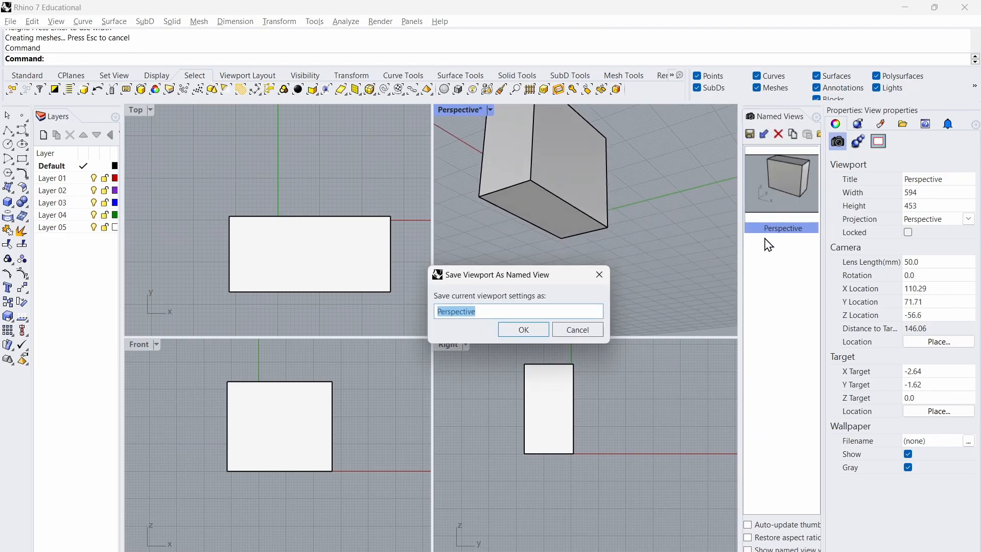
click(518, 331)
click(554, 346)
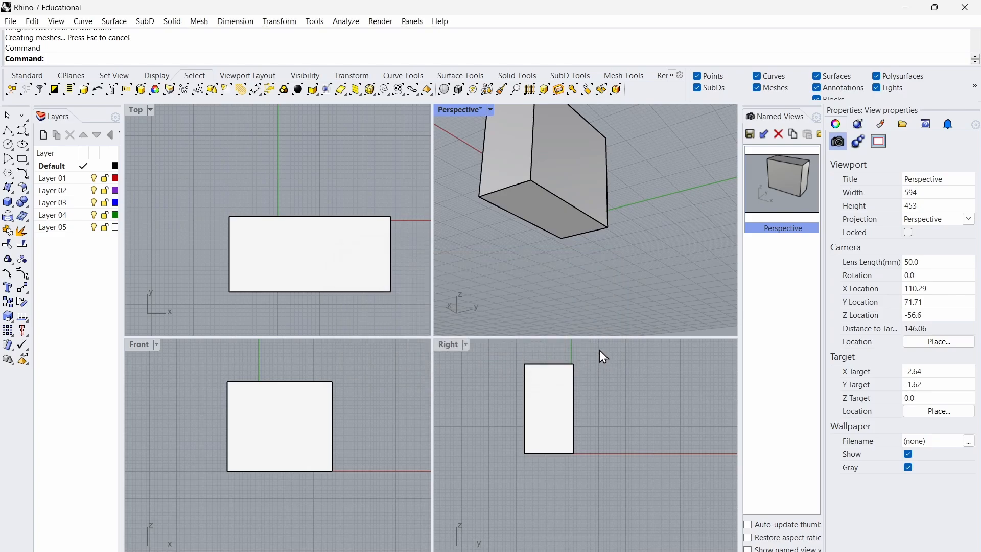
click(749, 134)
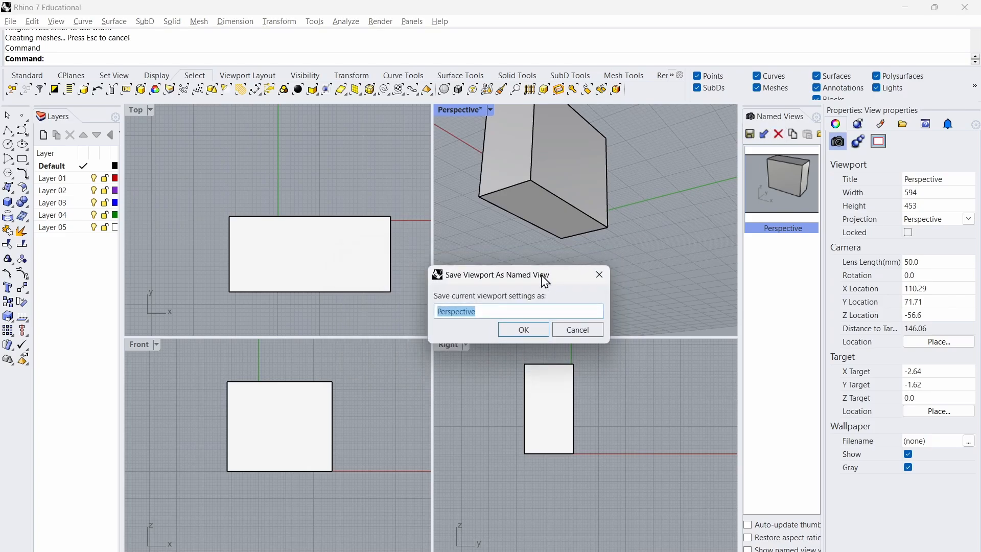
text(ciew 2)
key(Return)
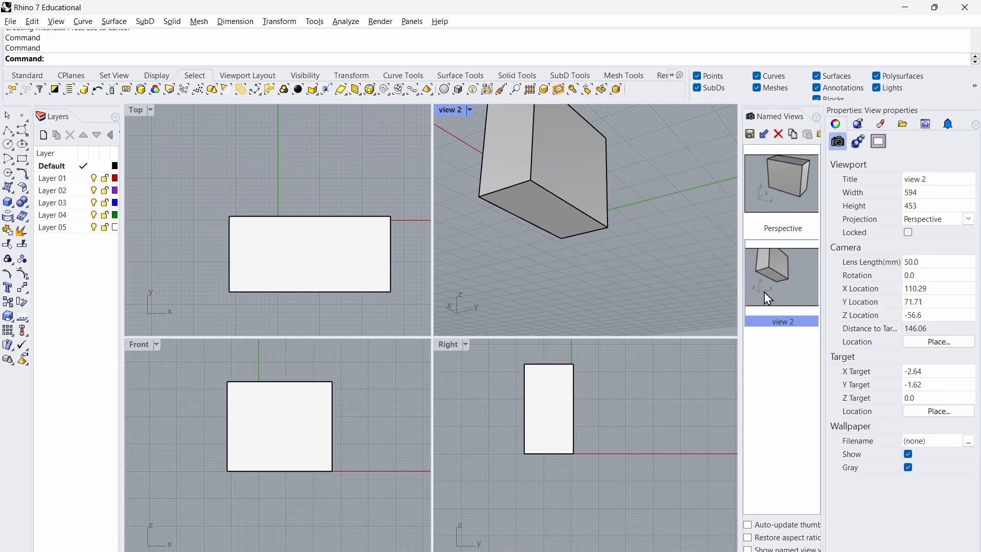
Step: Restore the named view Perspective, then view 2, and maximize that viewport
double_click(790, 191)
double_click(802, 278)
double_click(454, 115)
Step: Orbit to face the box's narrow end and save it as the named view view 3, declining to replace view 2
right_drag(526, 208, 752, 177)
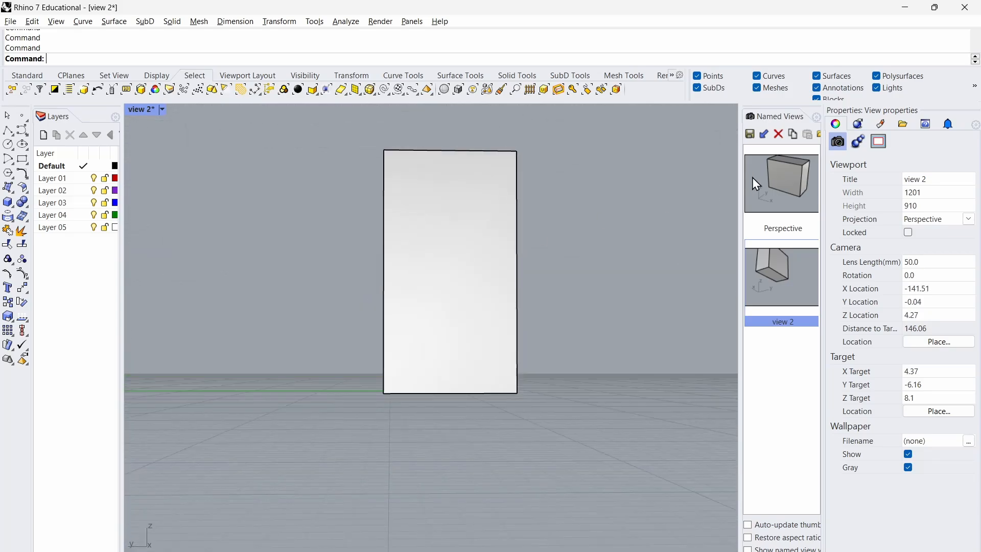
click(749, 134)
click(521, 340)
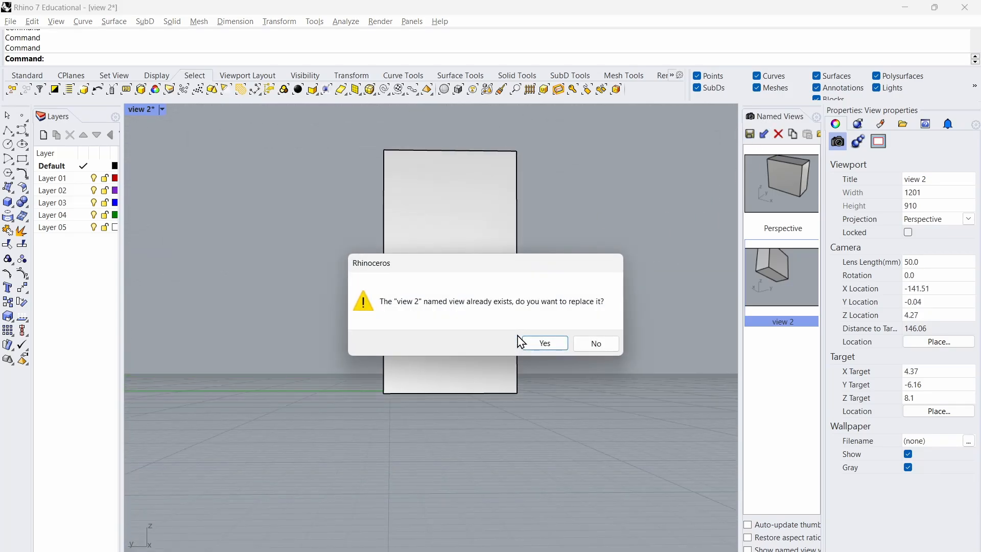
click(595, 343)
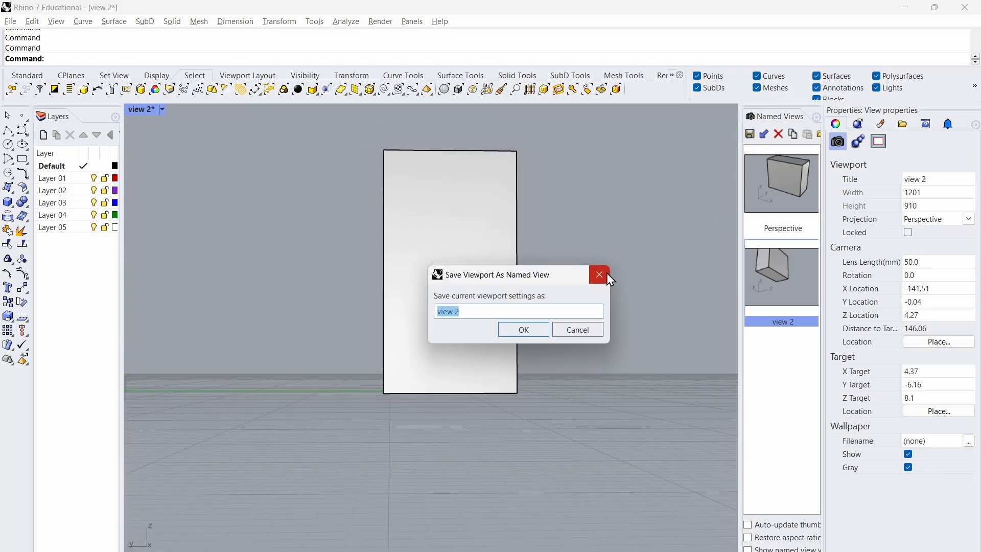
text(view 3)
key(Return)
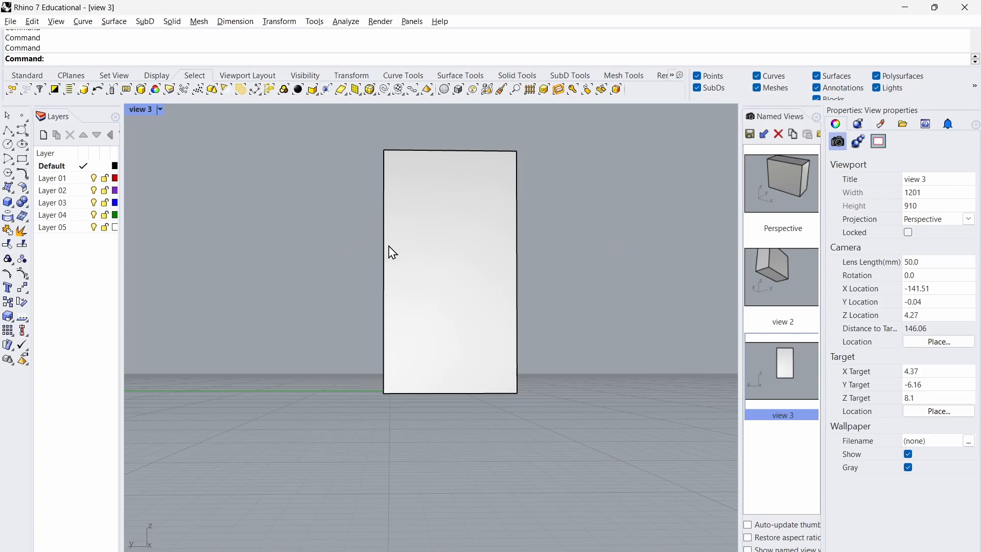
Step: Show the perspective viewport full screen with the Fullscreen command and orbit around the box
right_drag(393, 252, 457, 264)
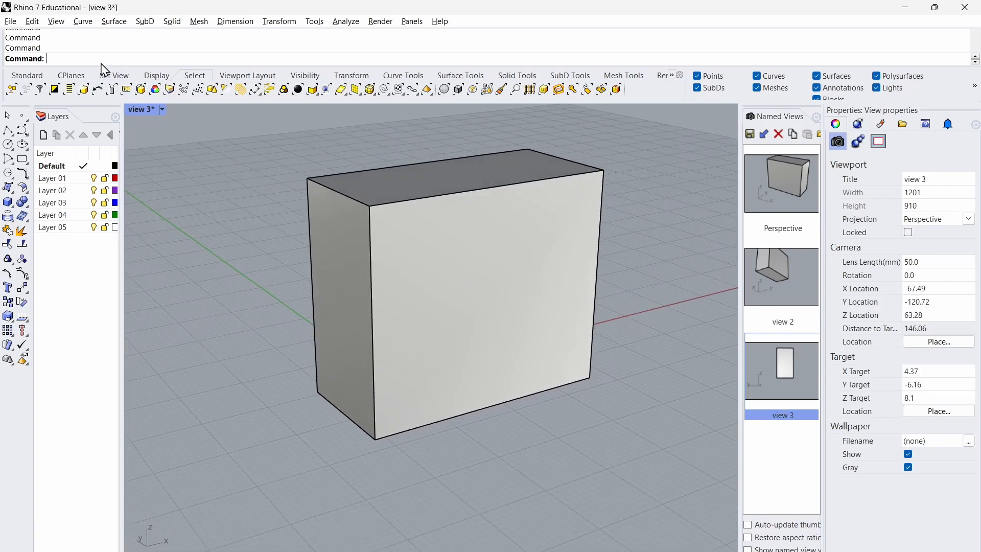
text(Fullscreen)
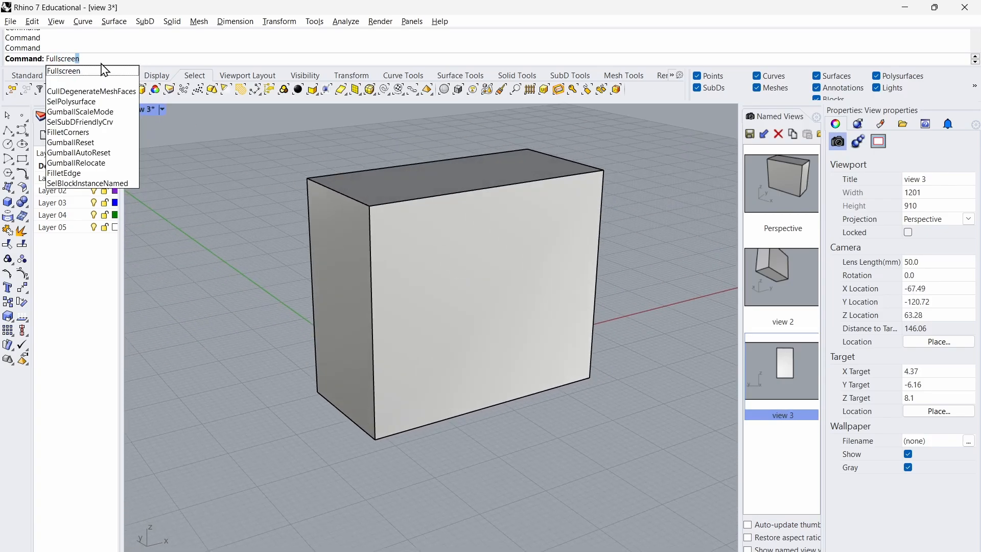
key(Return)
right_drag(352, 215, 750, 196)
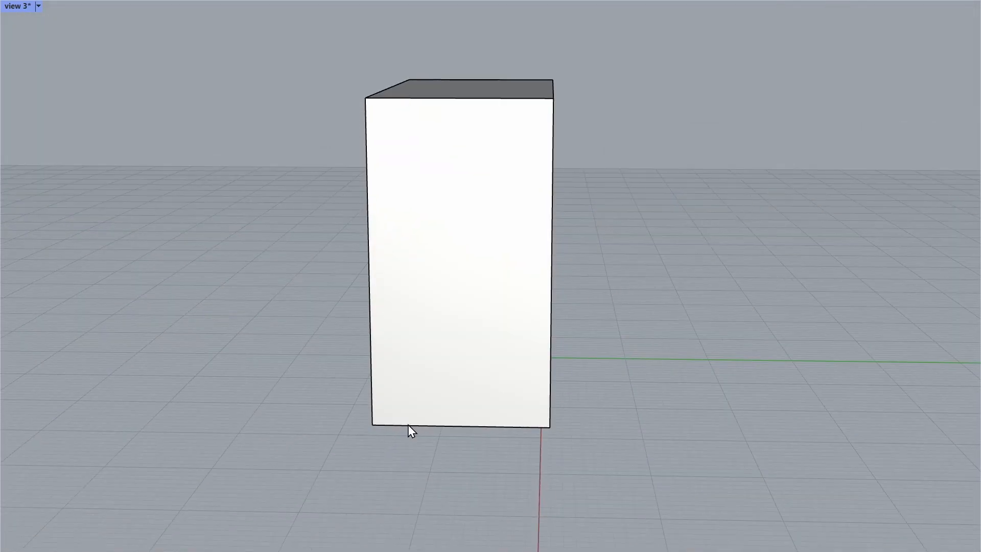
Step: Cycle the full-screen display through the Right, Top, perspective and Front viewports, ending on Top with the view panned
key(ctrl+F3)
key(ctrl+F1)
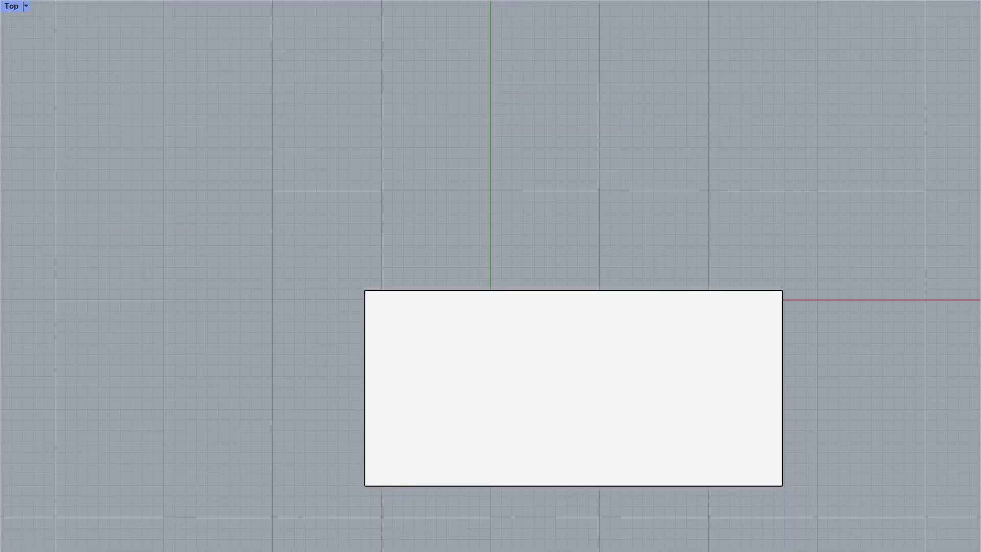
key(ctrl+F4)
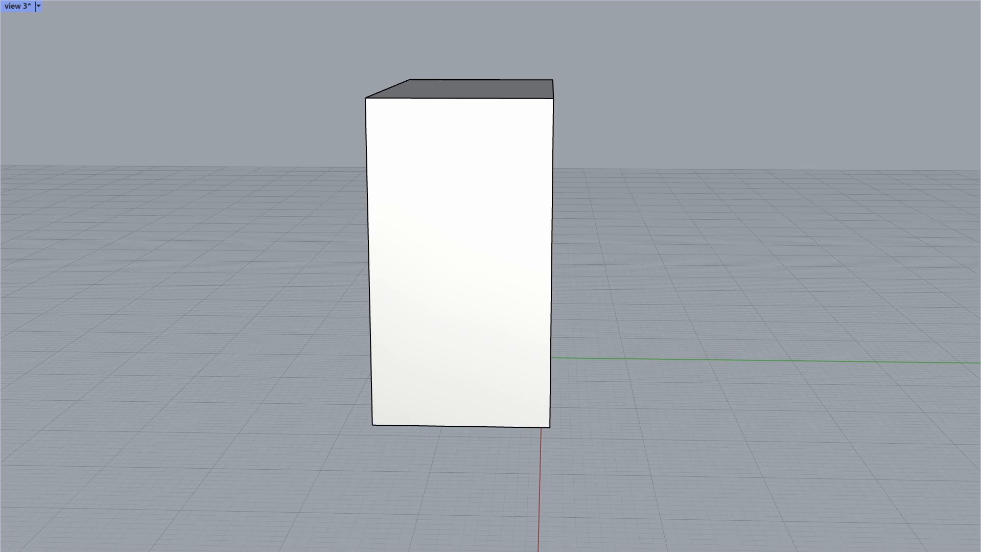
key(ctrl+F2)
key(ctrl+F3)
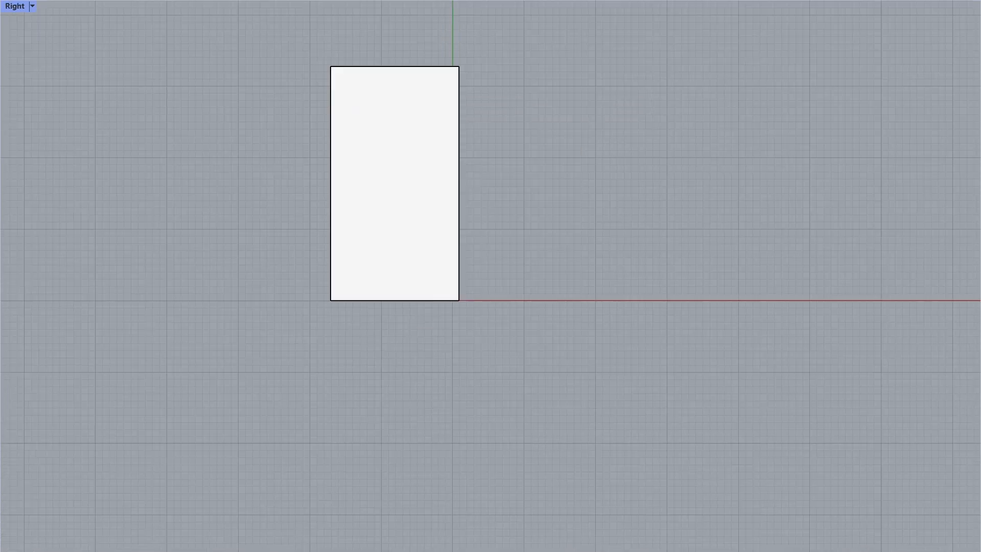
key(ctrl+F1)
right_drag(871, 376, 696, 264)
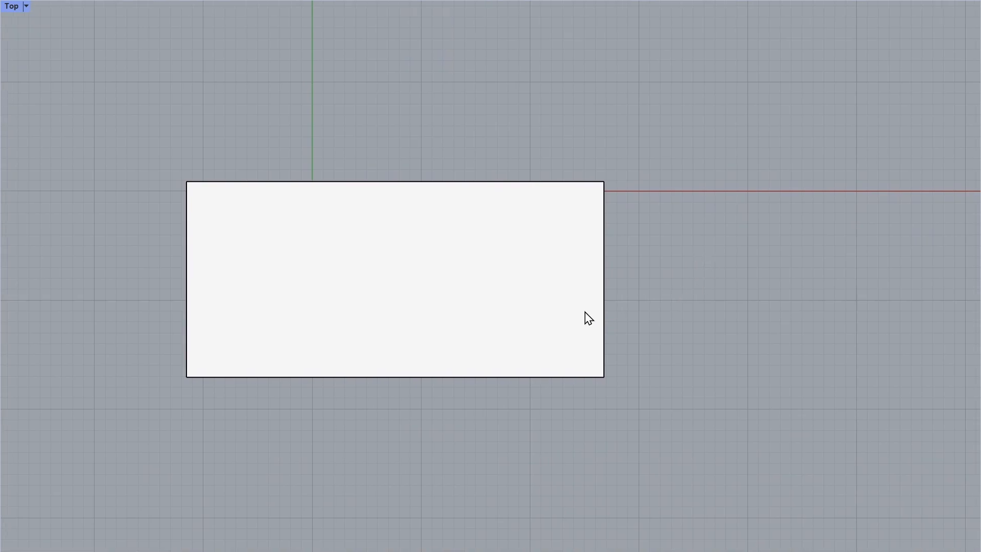
Step: Leave the full-screen display and restore the named view view 2
key(Escape)
double_click(777, 275)
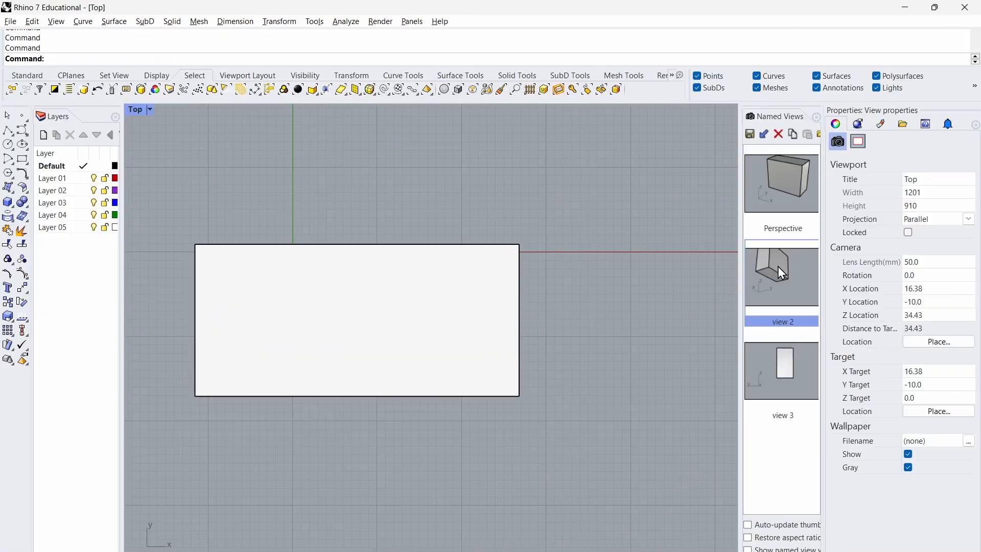